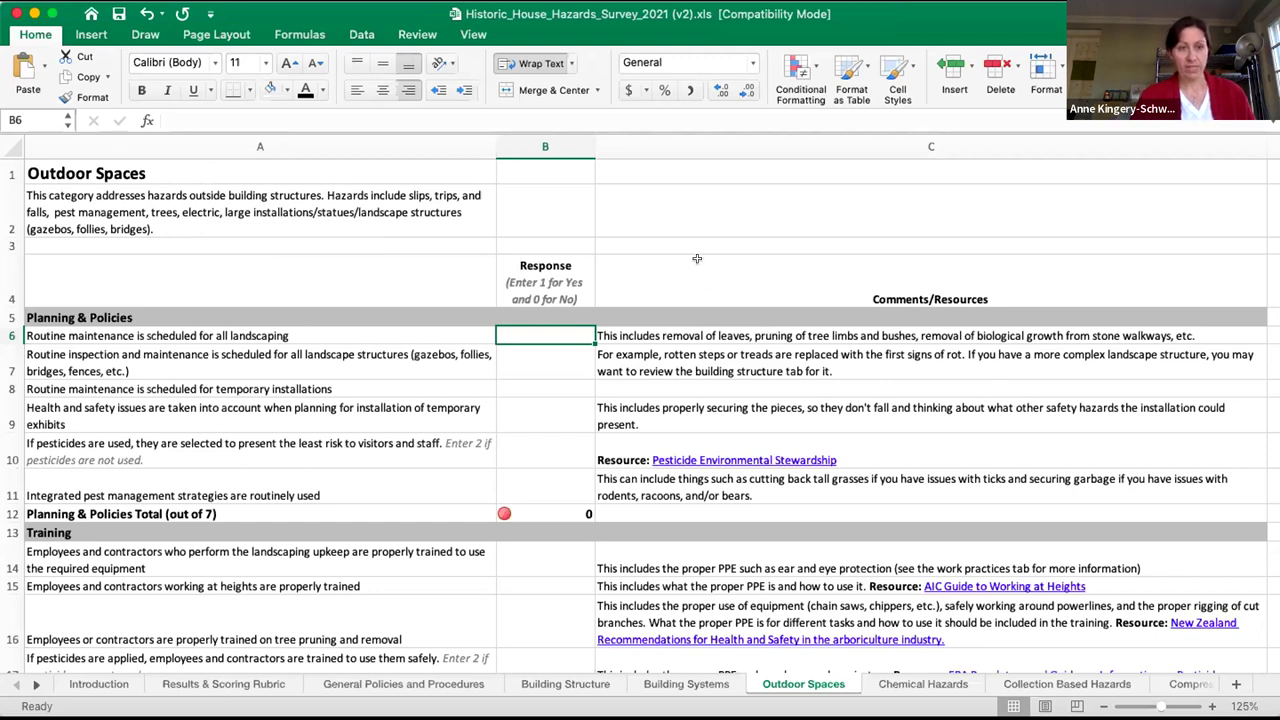
- Score the first three Planning & Policies items on the Outdoor Spaces sheet in B6:B8 as 1, 1 and 0
scroll(345, 333, down, 3)
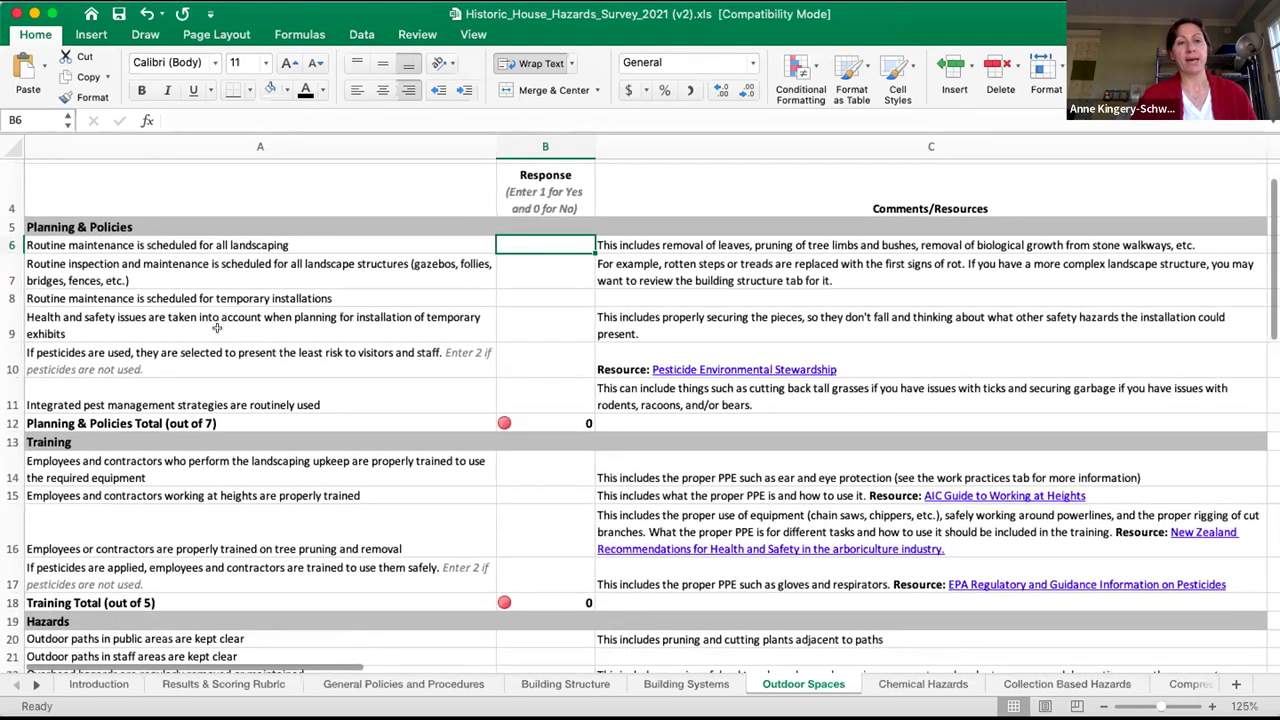
scroll(129, 500, down, 2)
scroll(129, 500, down, 10)
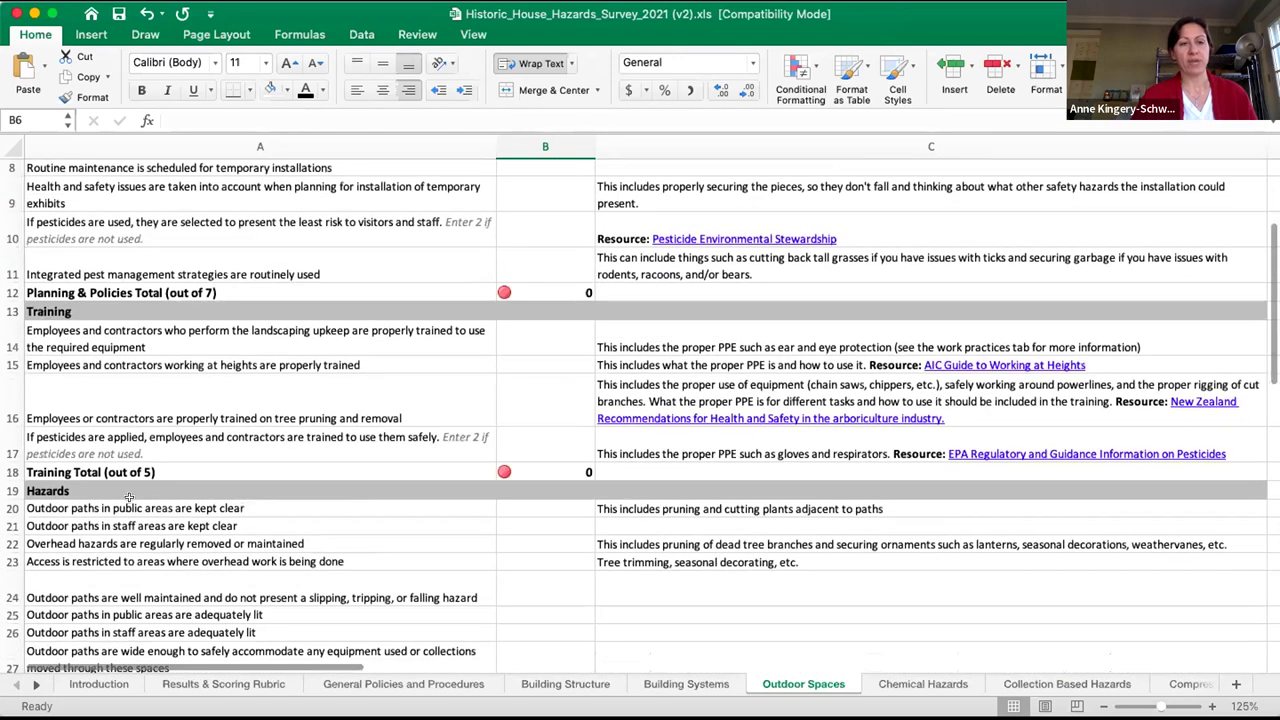
scroll(129, 500, up, 12)
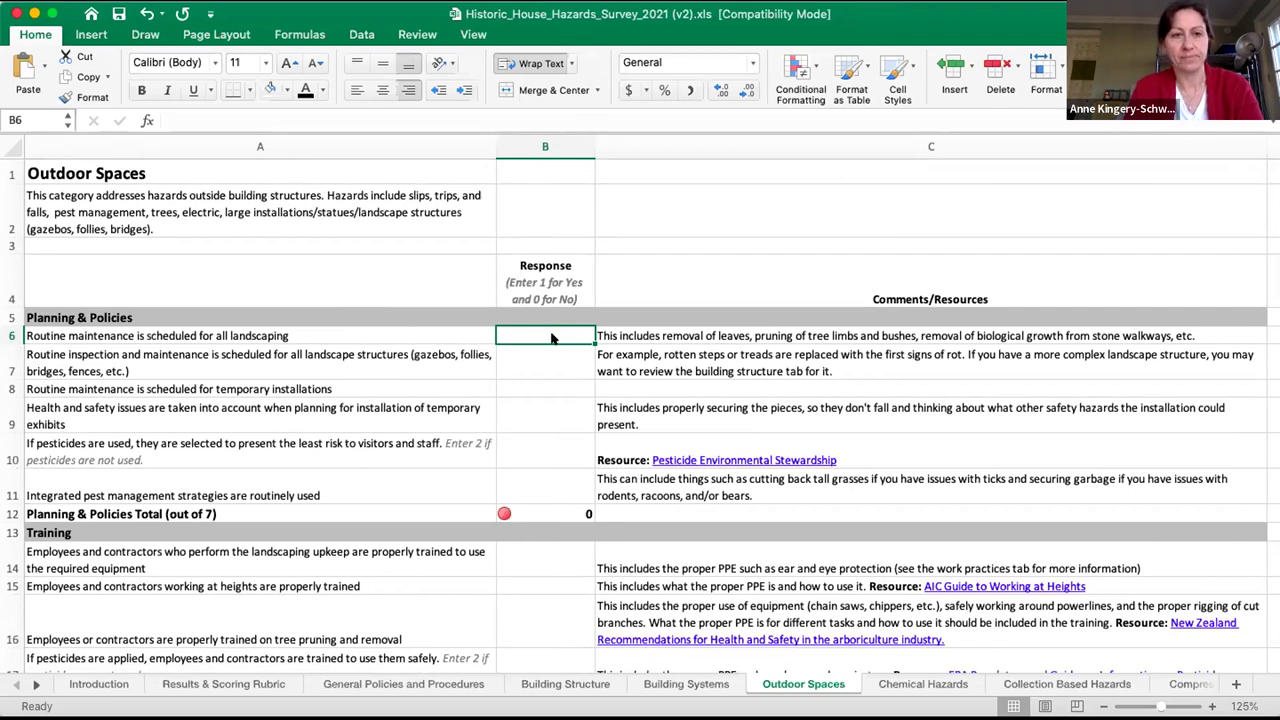
text(1)
key(Return)
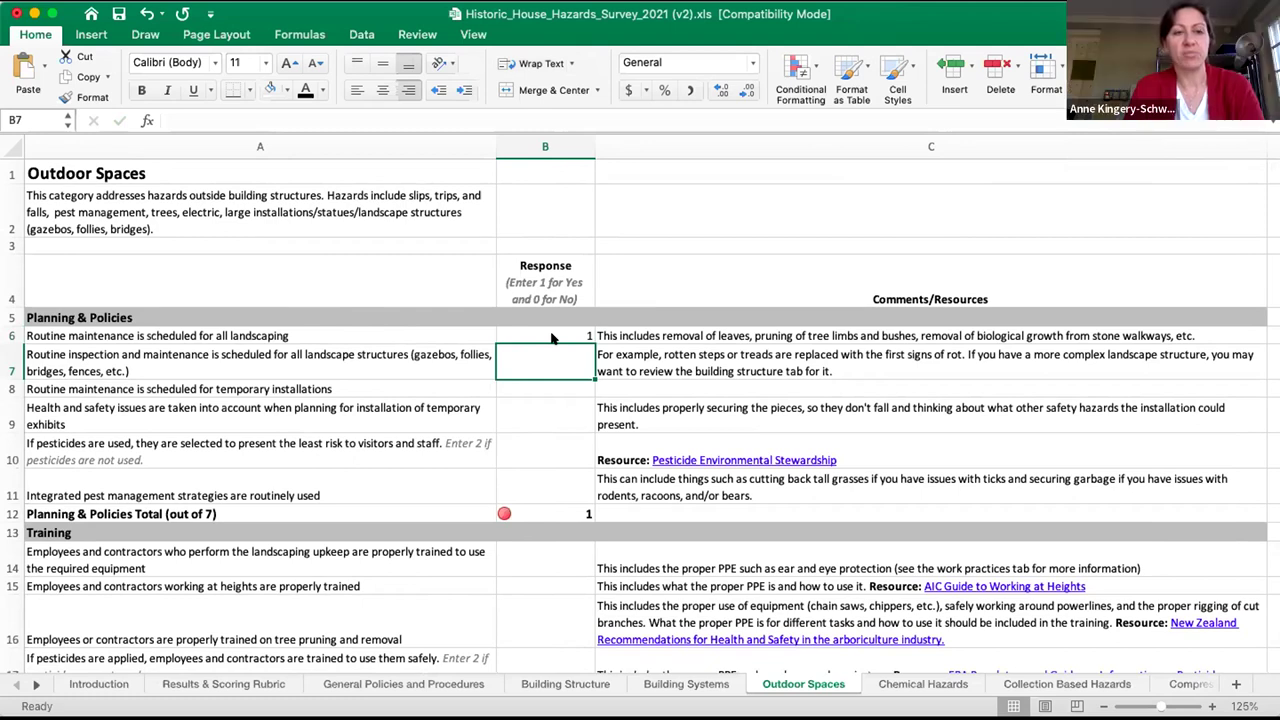
text(1)
key(Return)
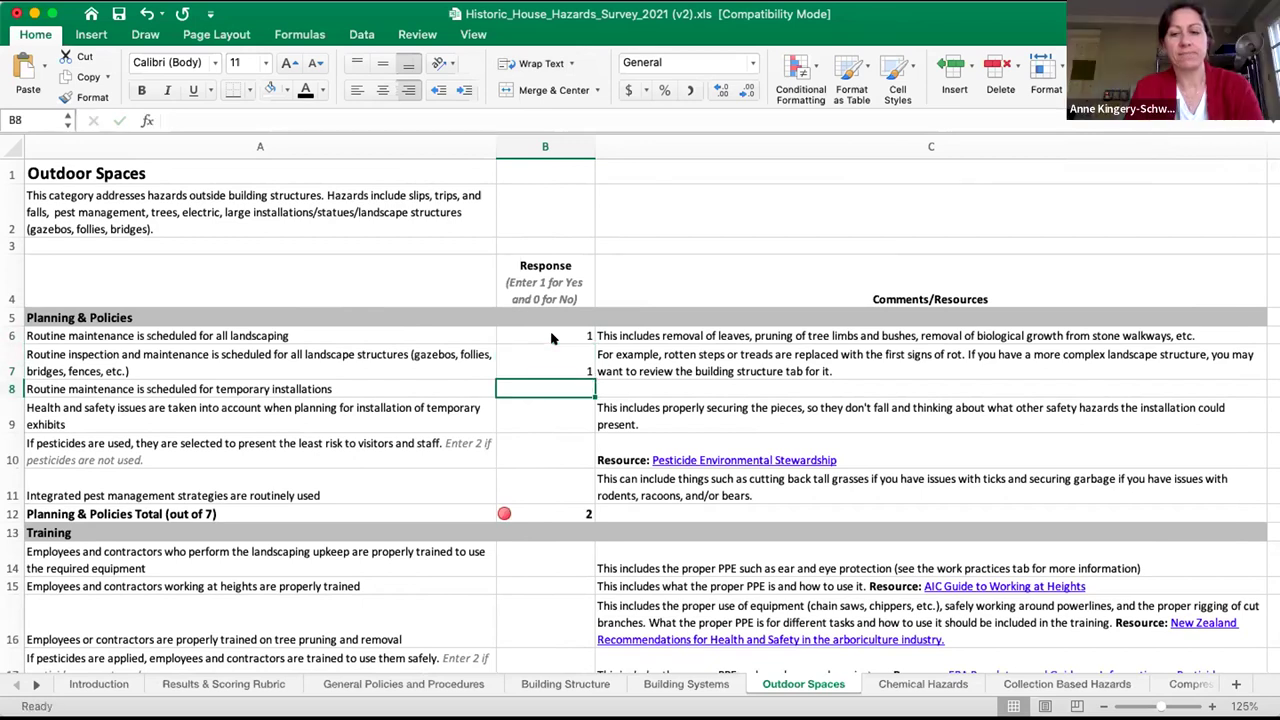
text(0)
key(Return)
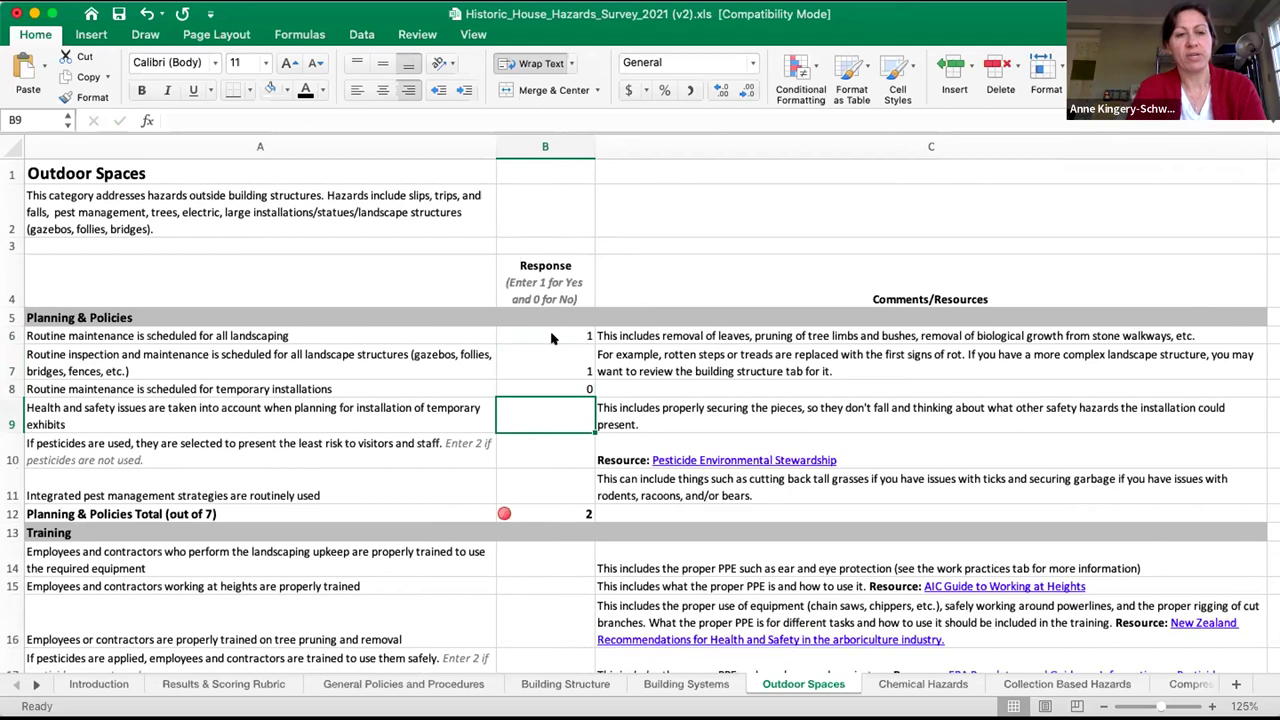
- Enter 1 for the temporary exhibit safety, pesticide selection and integrated pest management items in B9:B11
text(1)
key(Return)
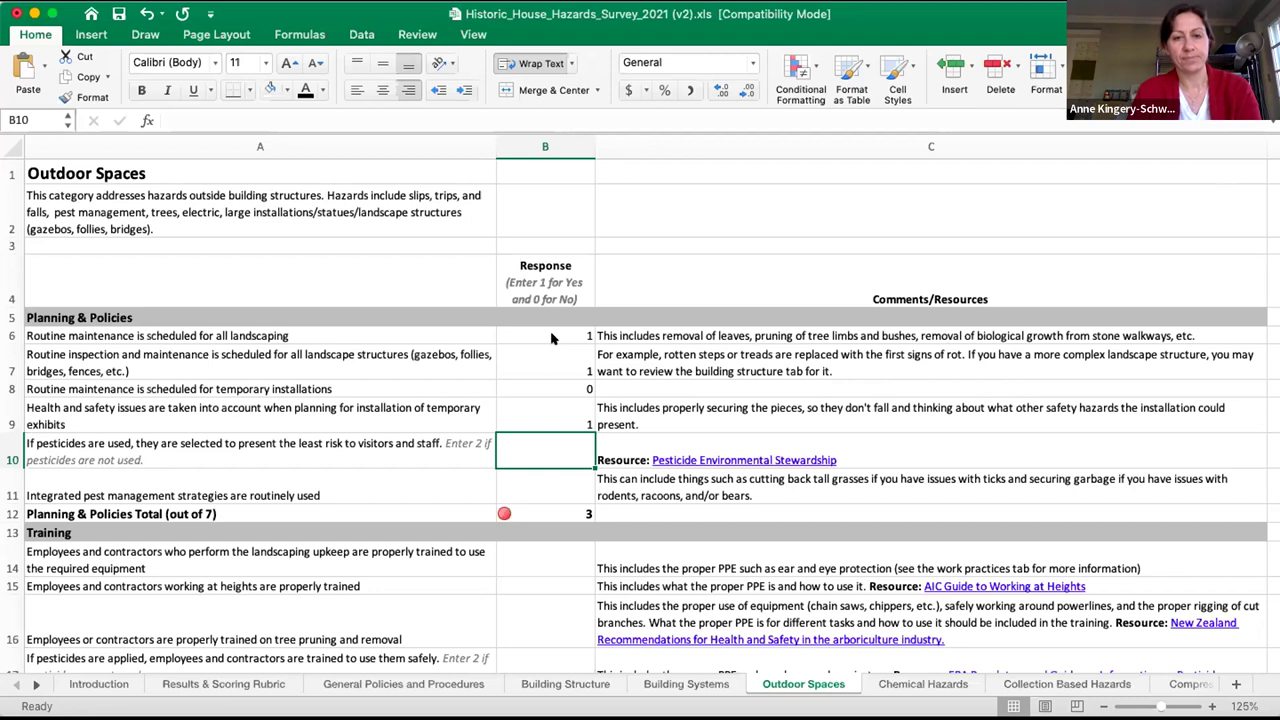
text(1)
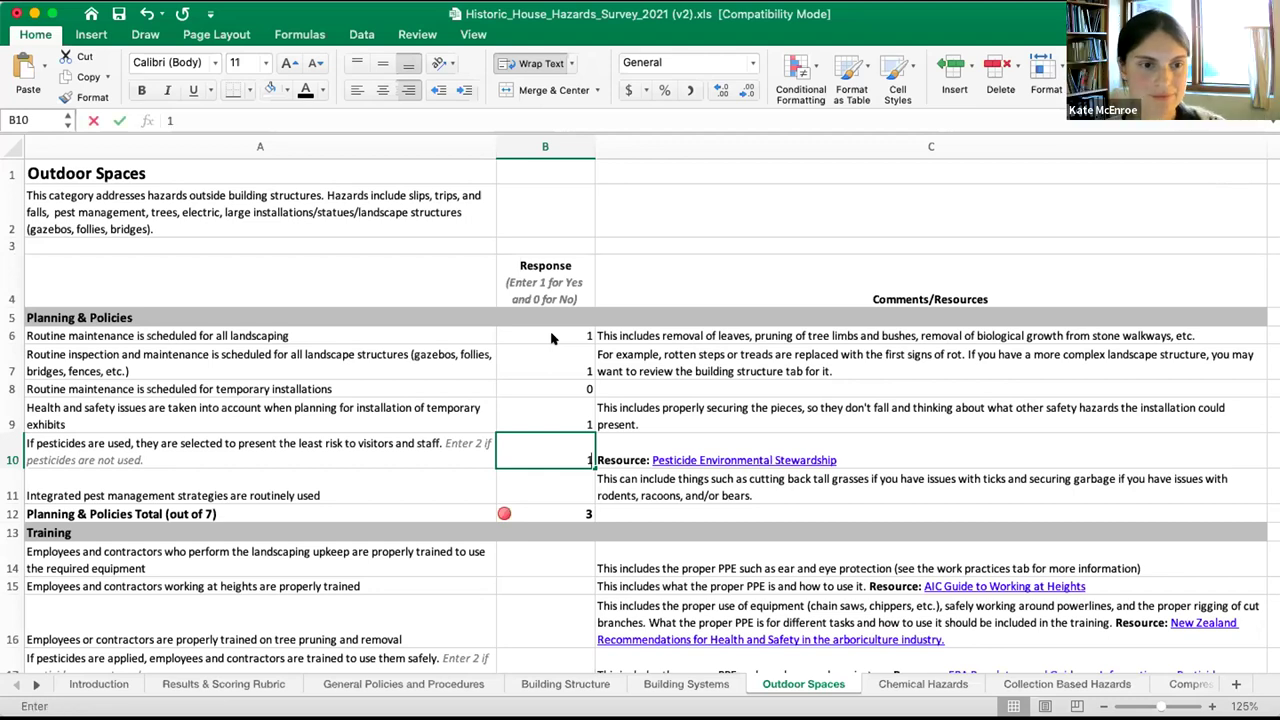
key(Return)
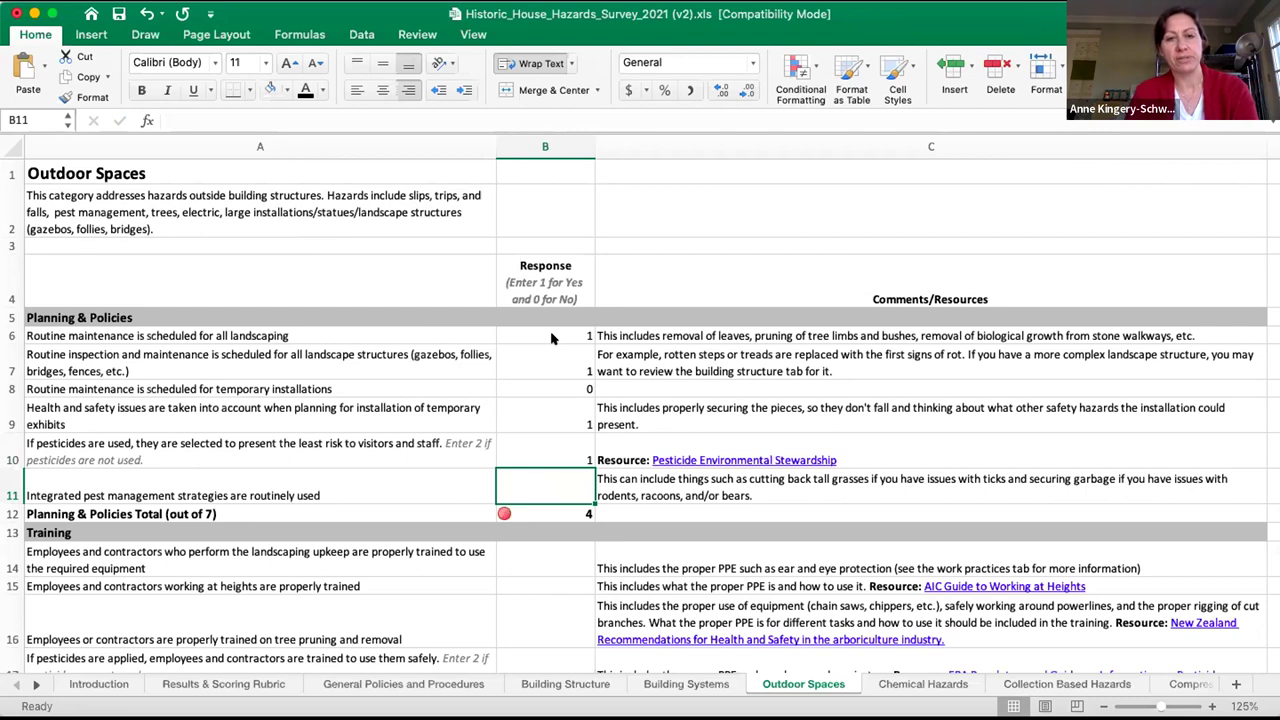
text(1)
key(Return)
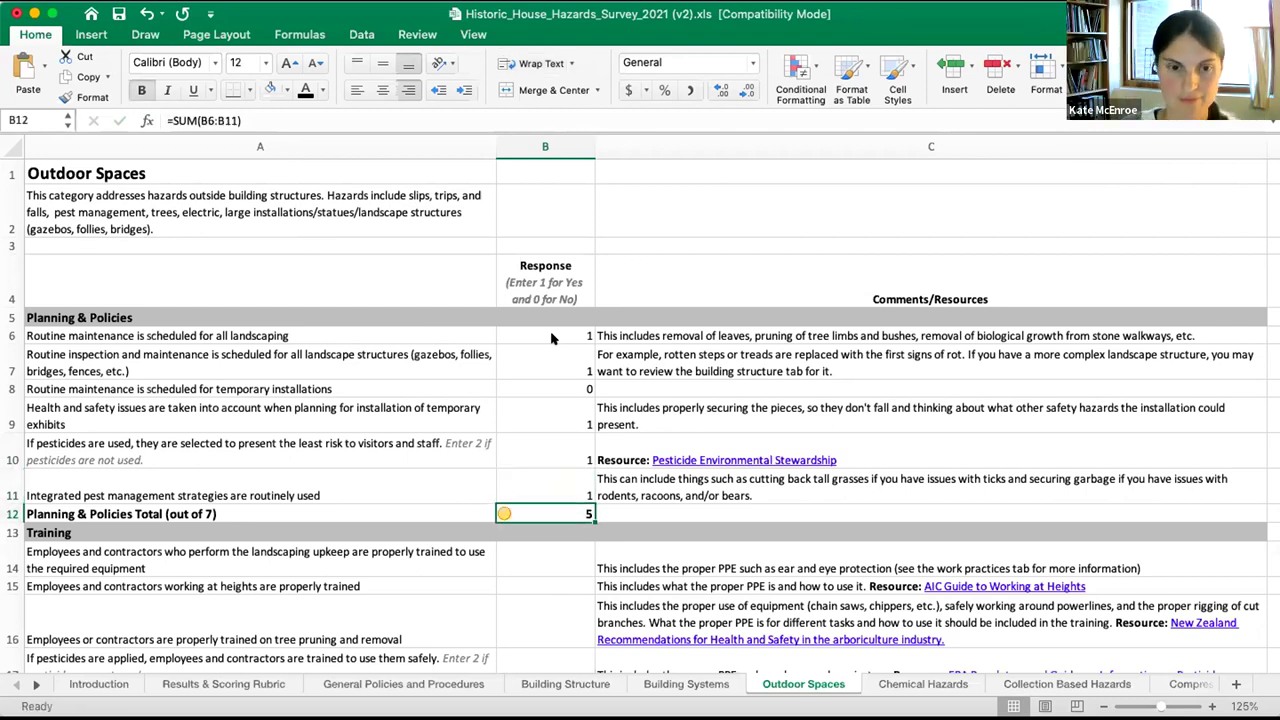
- Score the four Training items in B14:B17 as 0, 0, 1 and 1
scroll(550, 338, down, 3)
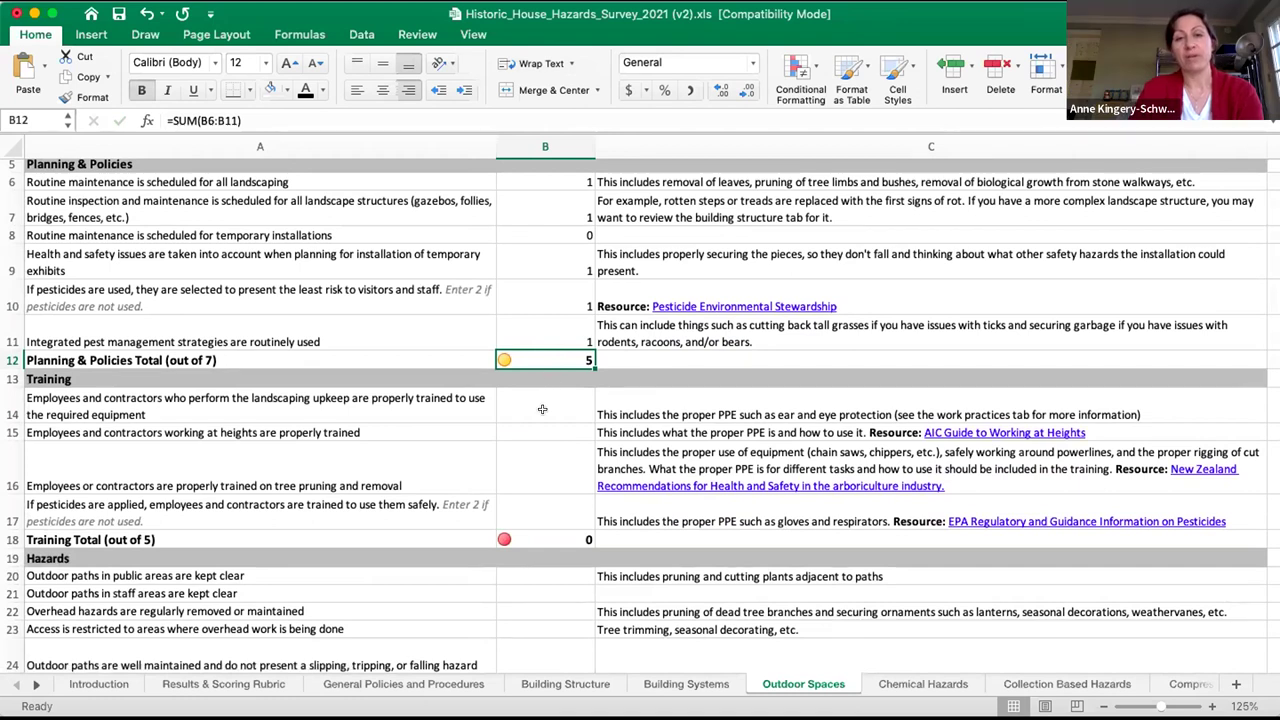
click(542, 409)
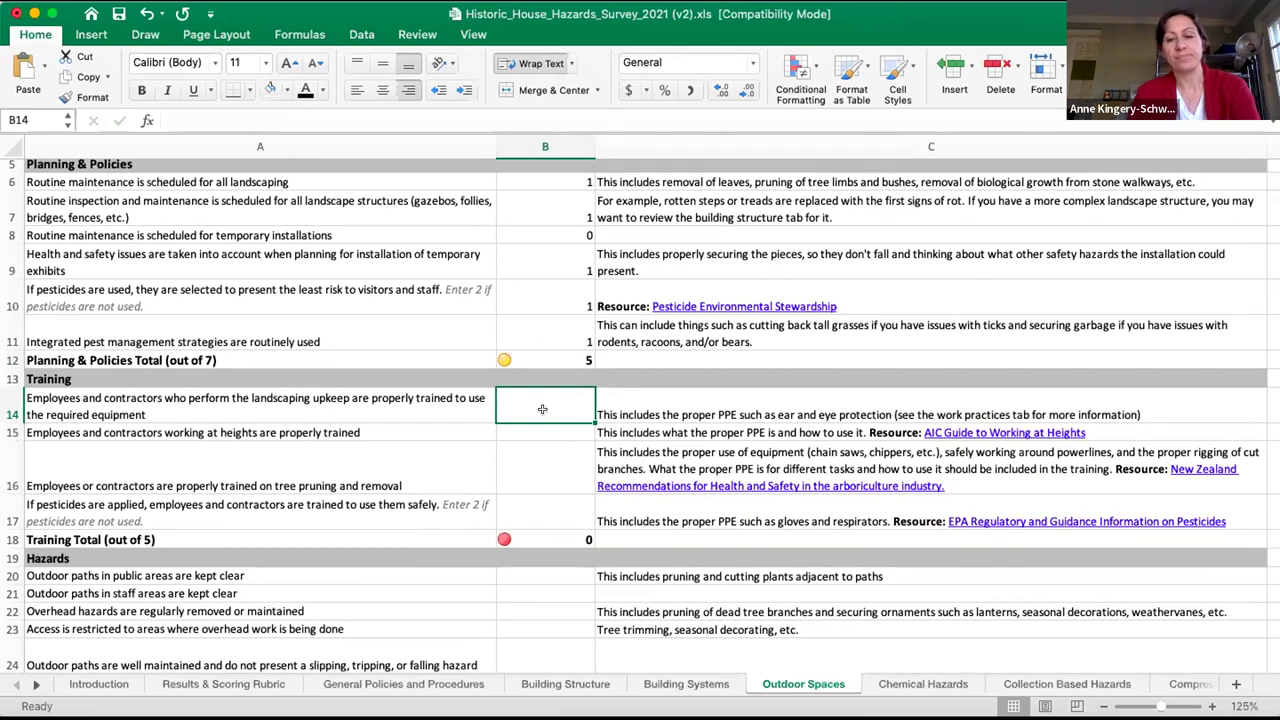
text(0)
key(Return)
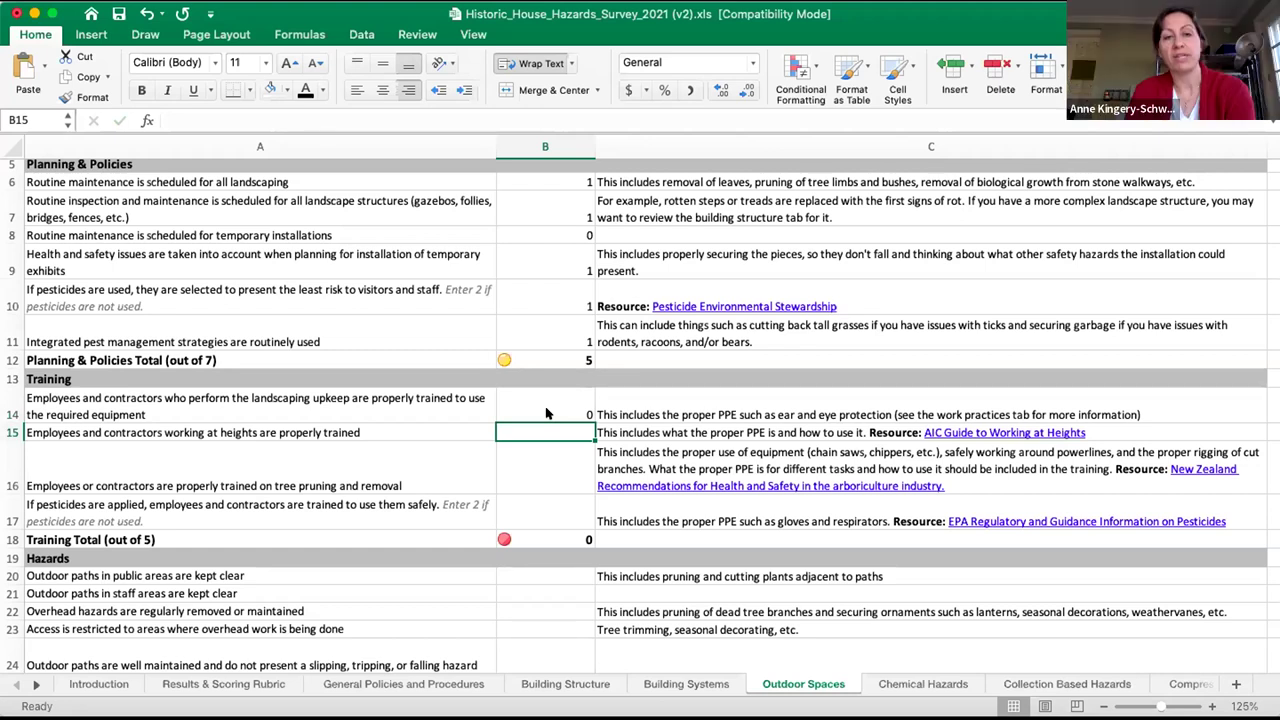
text(0)
key(Return)
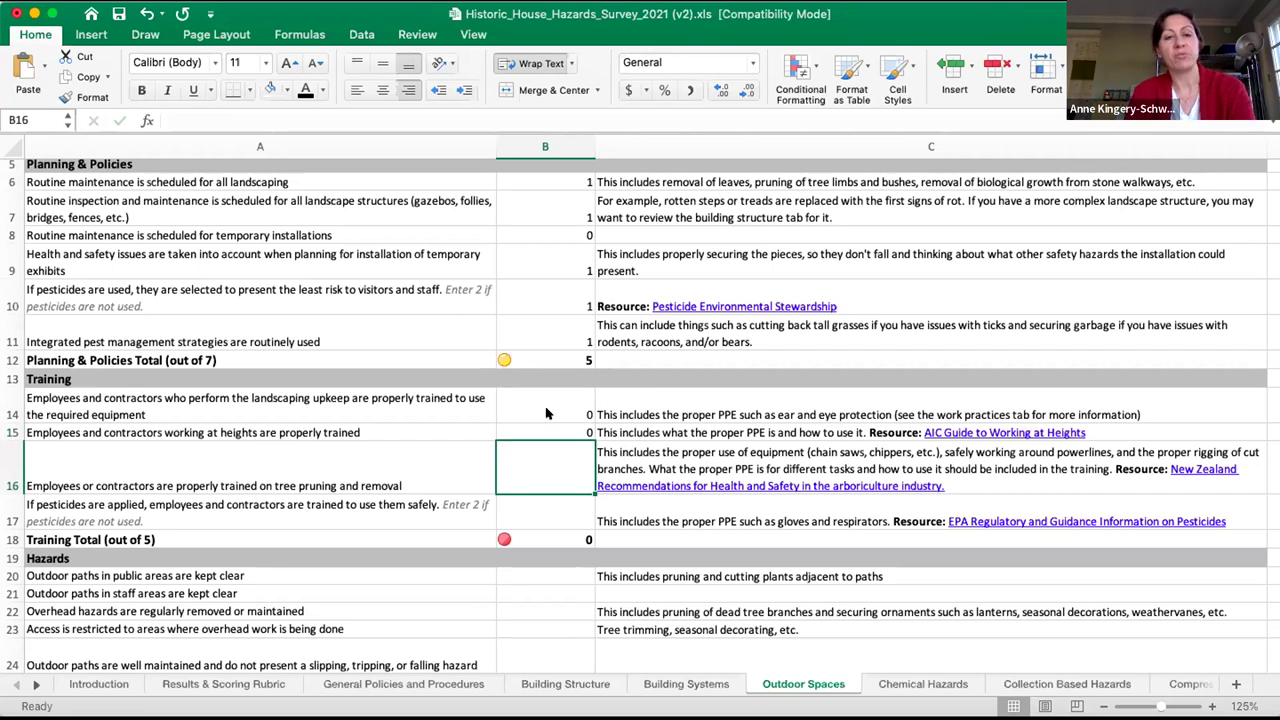
text(1)
key(Return)
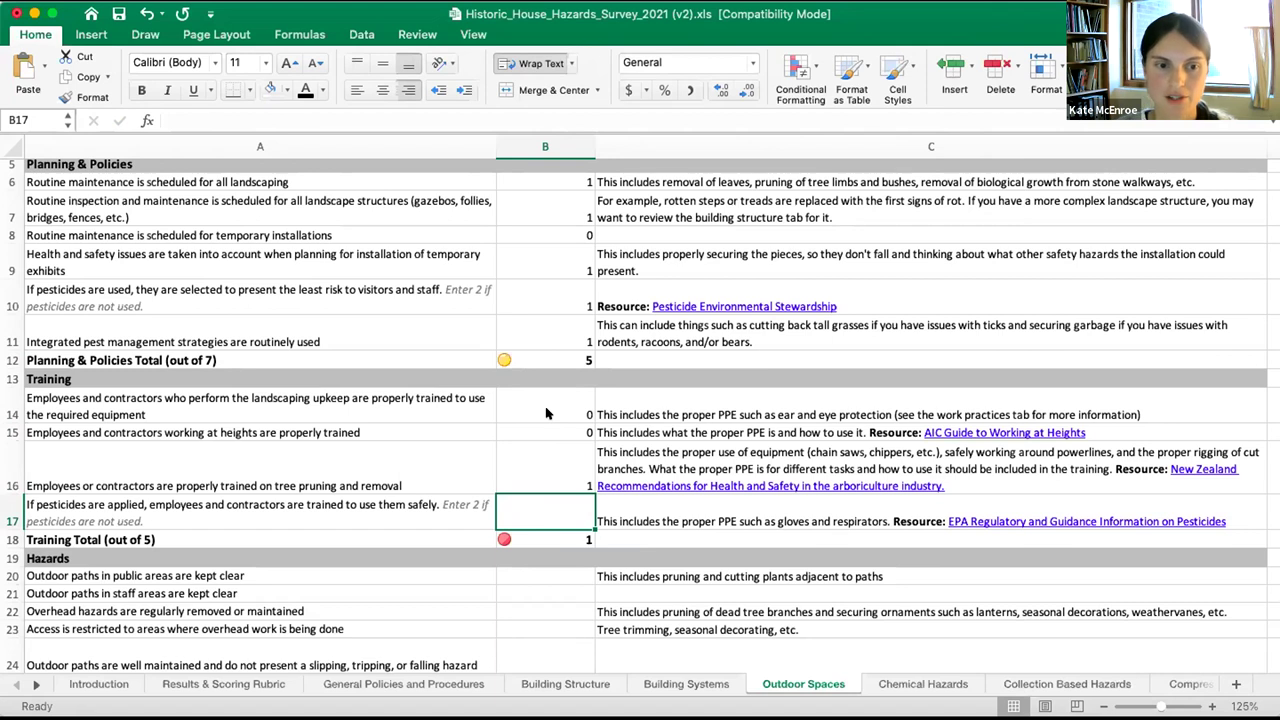
text(1)
key(Return)
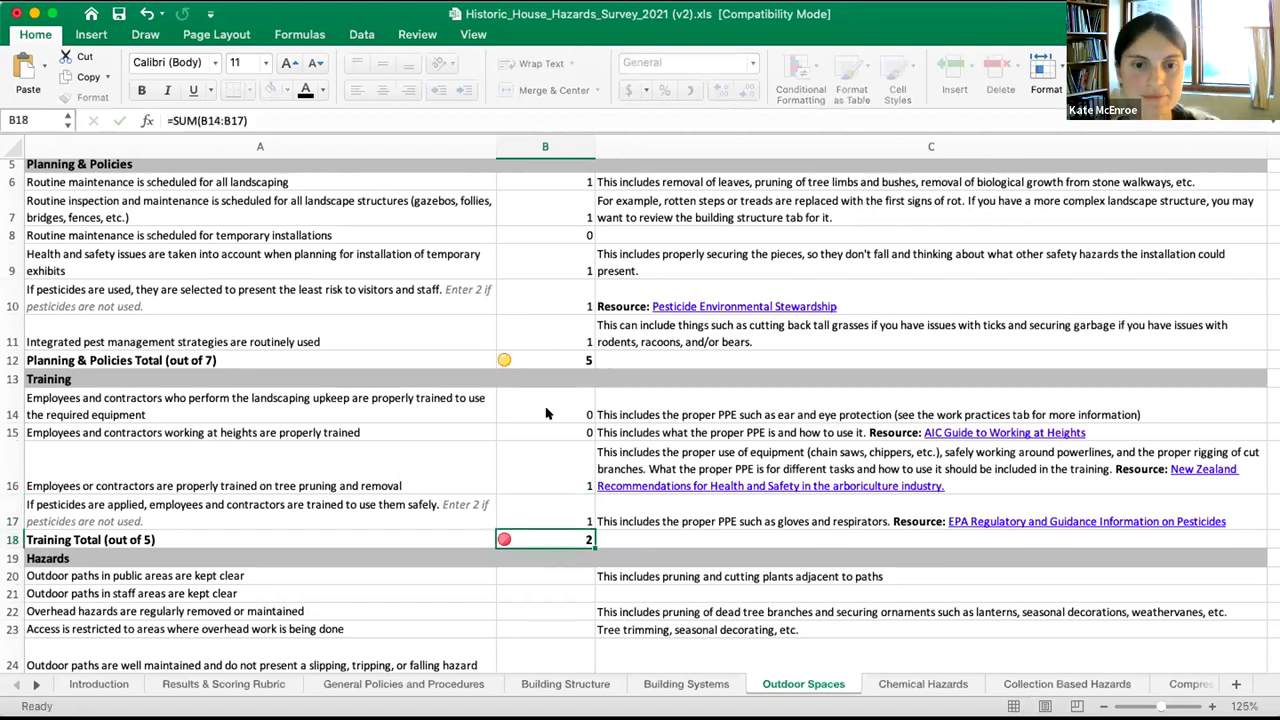
- Enter 1 for the first four Hazards items in B20:B23, covering clear paths, overhead hazards and restricted access
scroll(546, 413, down, 5)
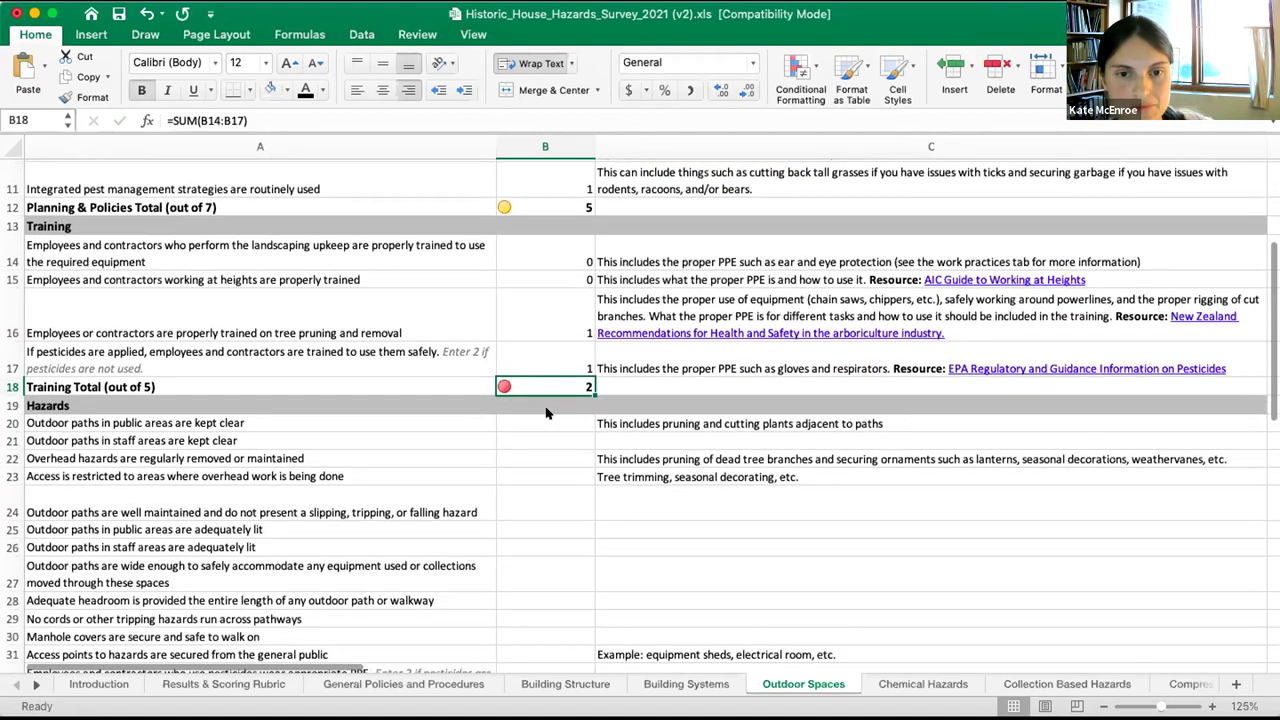
scroll(545, 400, down, 1)
click(543, 390)
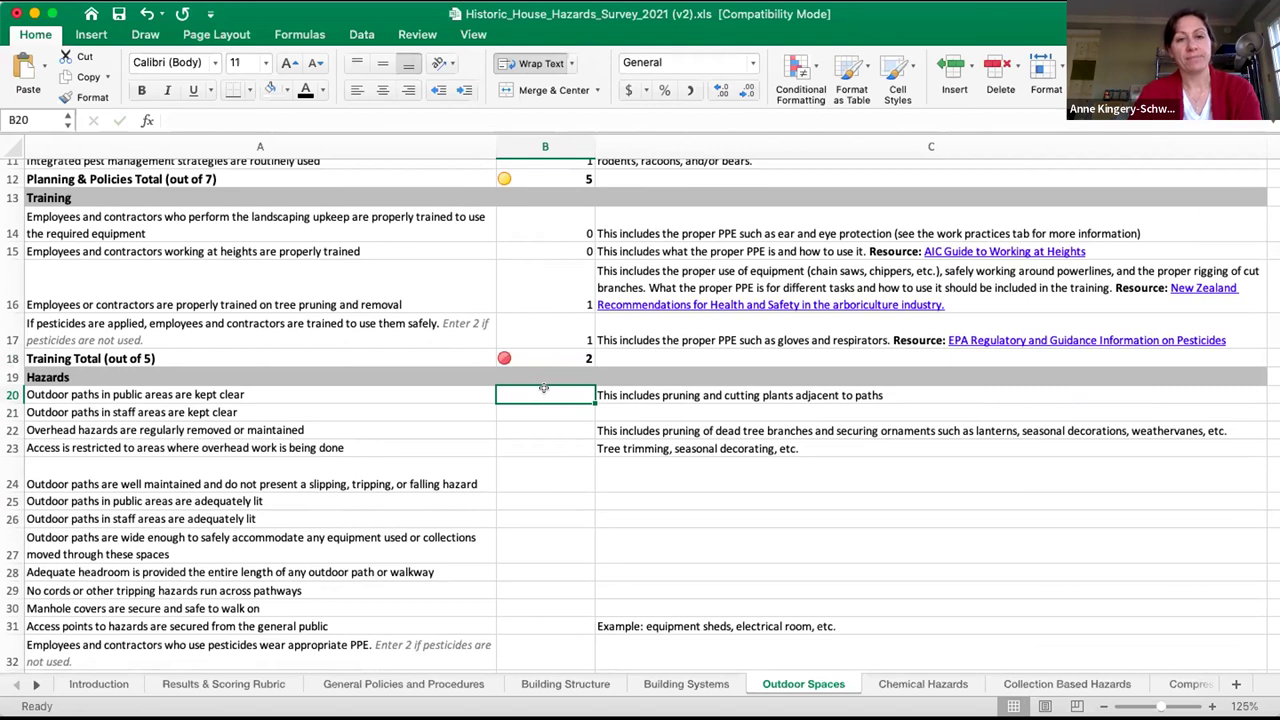
text(1)
key(Return)
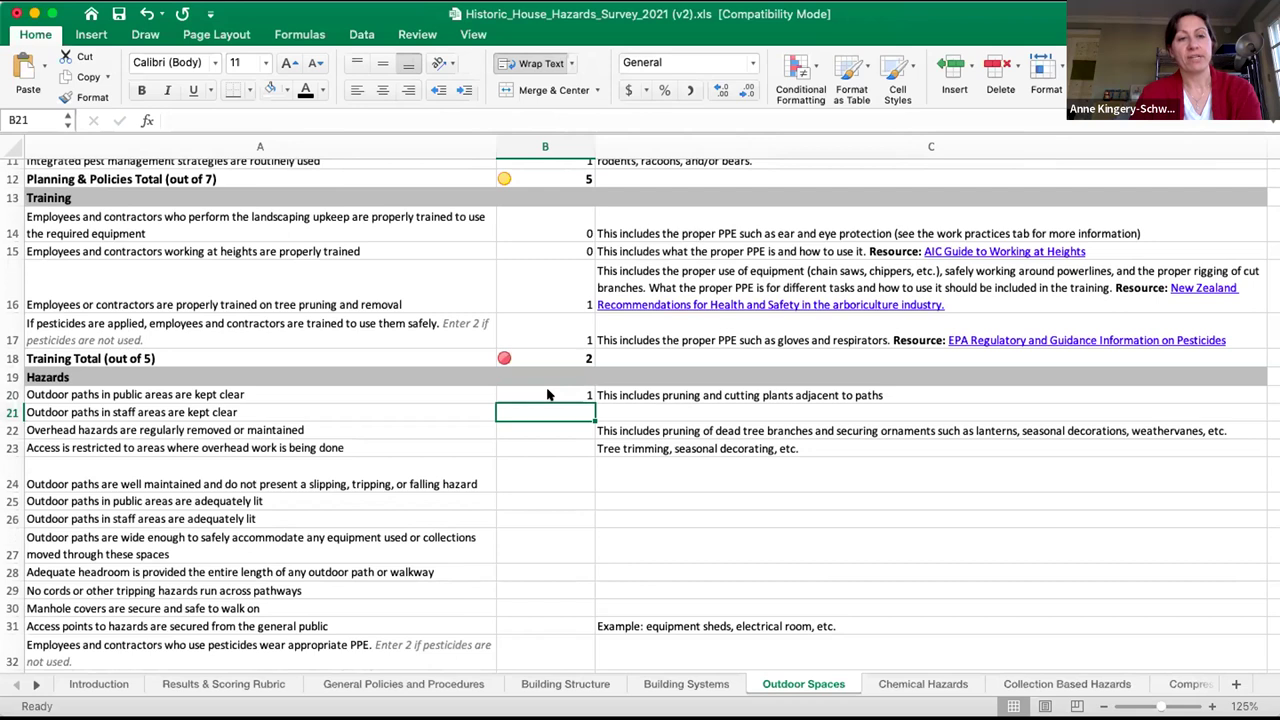
text(1)
key(Return)
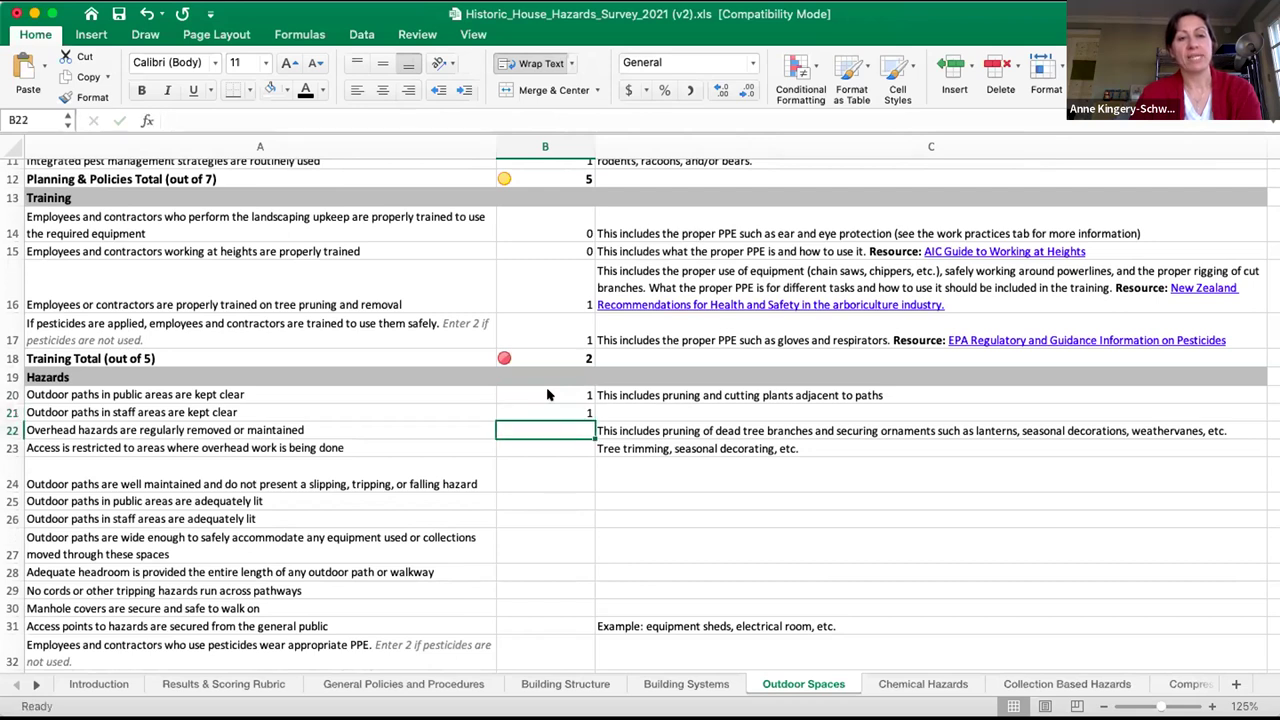
text(1)
key(Return)
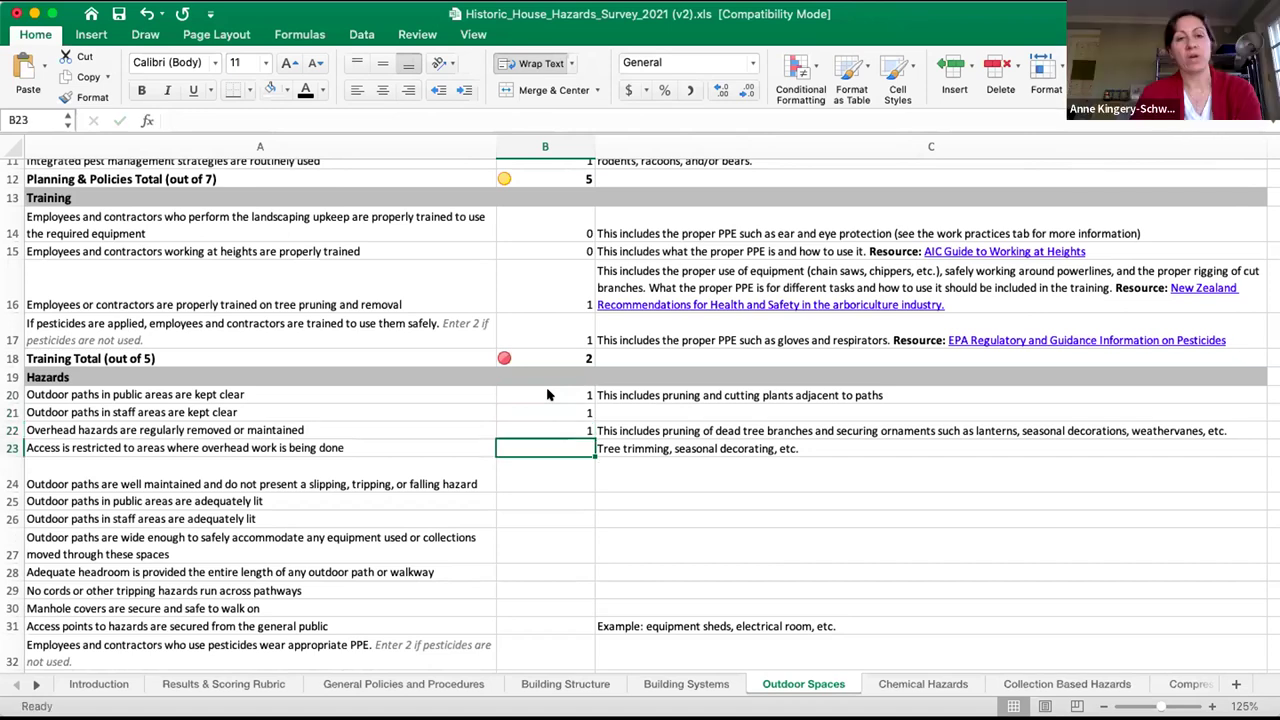
text(1)
key(Return)
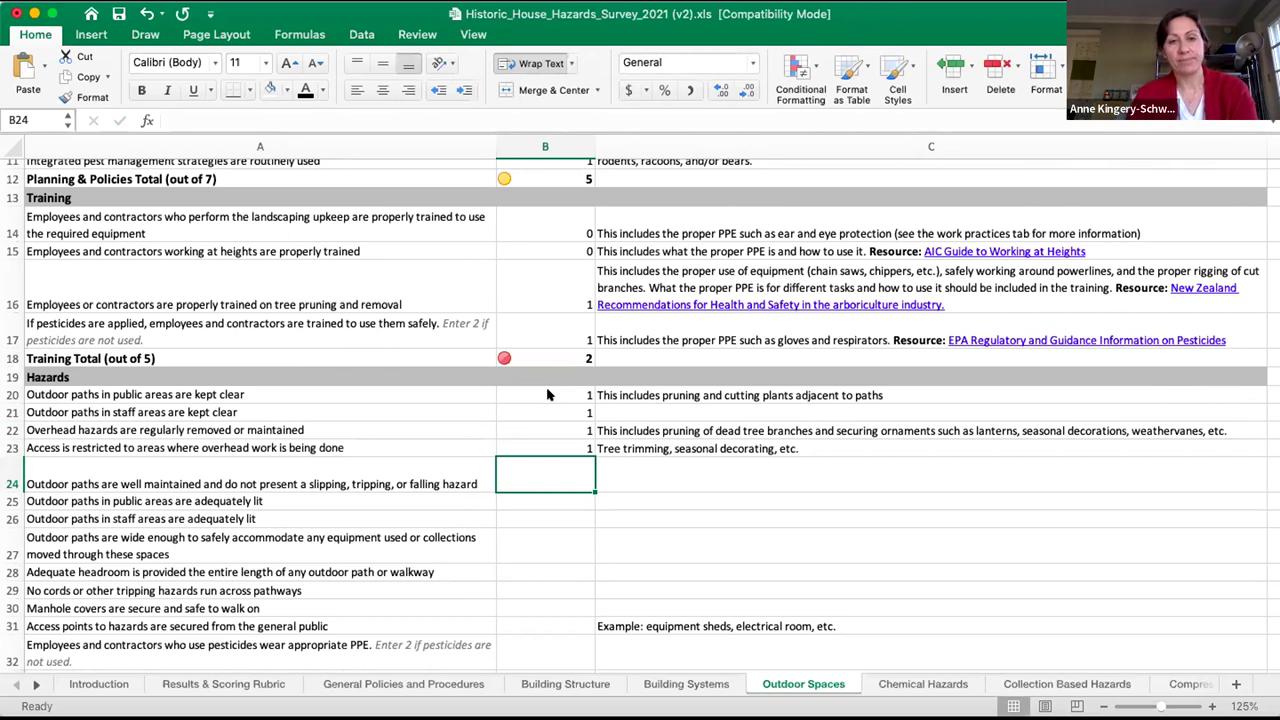
- Score outdoor path maintenance as 0, public path lighting as 0 and staff path lighting as 1 in B24:B26
text(0)
key(Return)
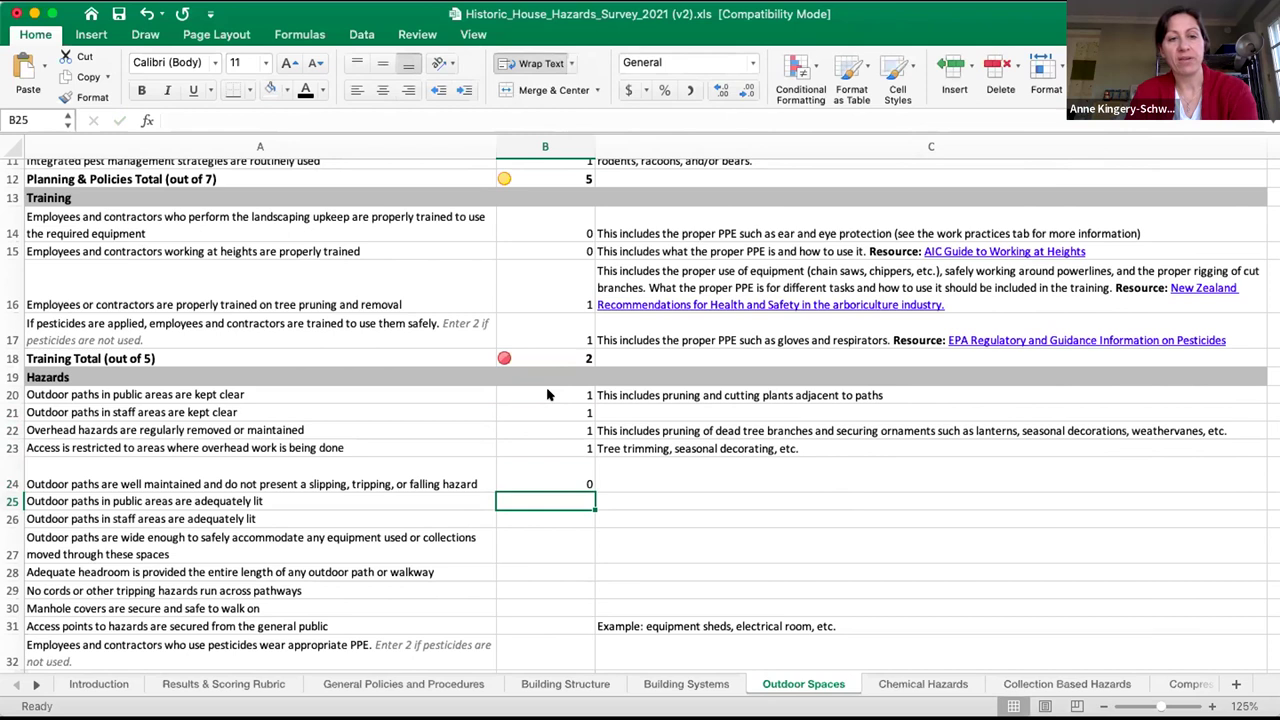
text(0)
key(Return)
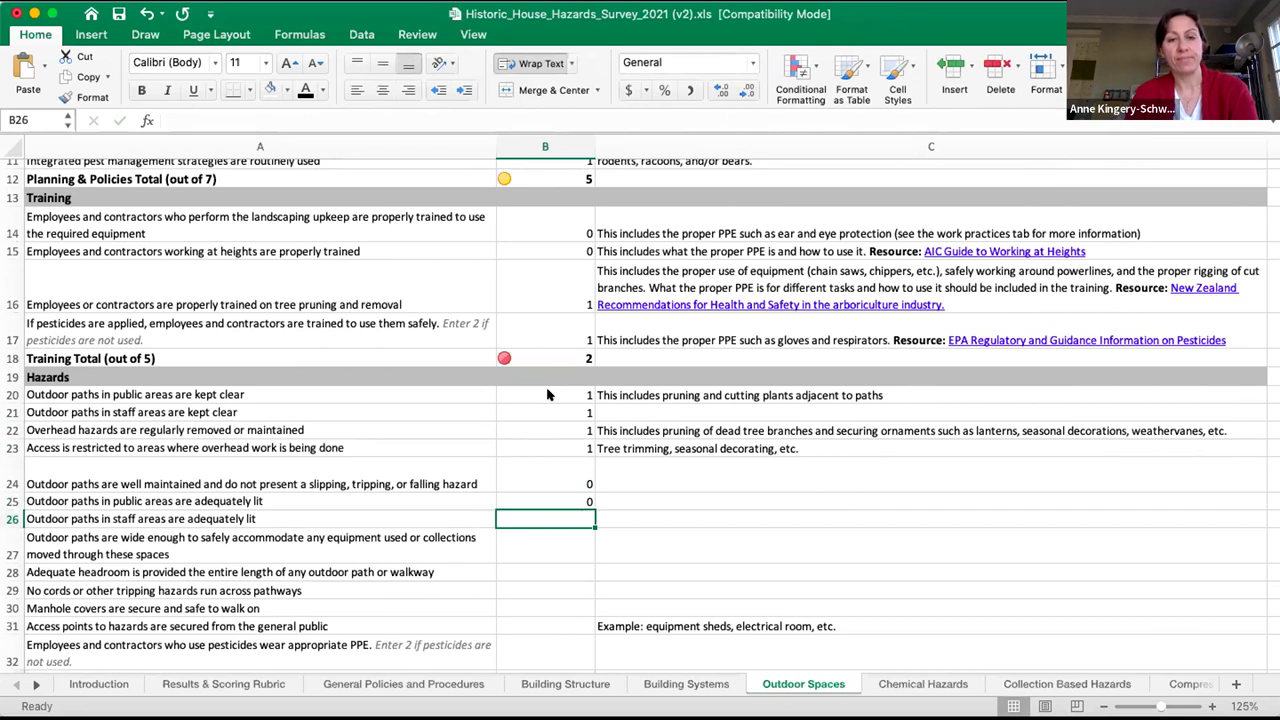
text(1)
key(Return)
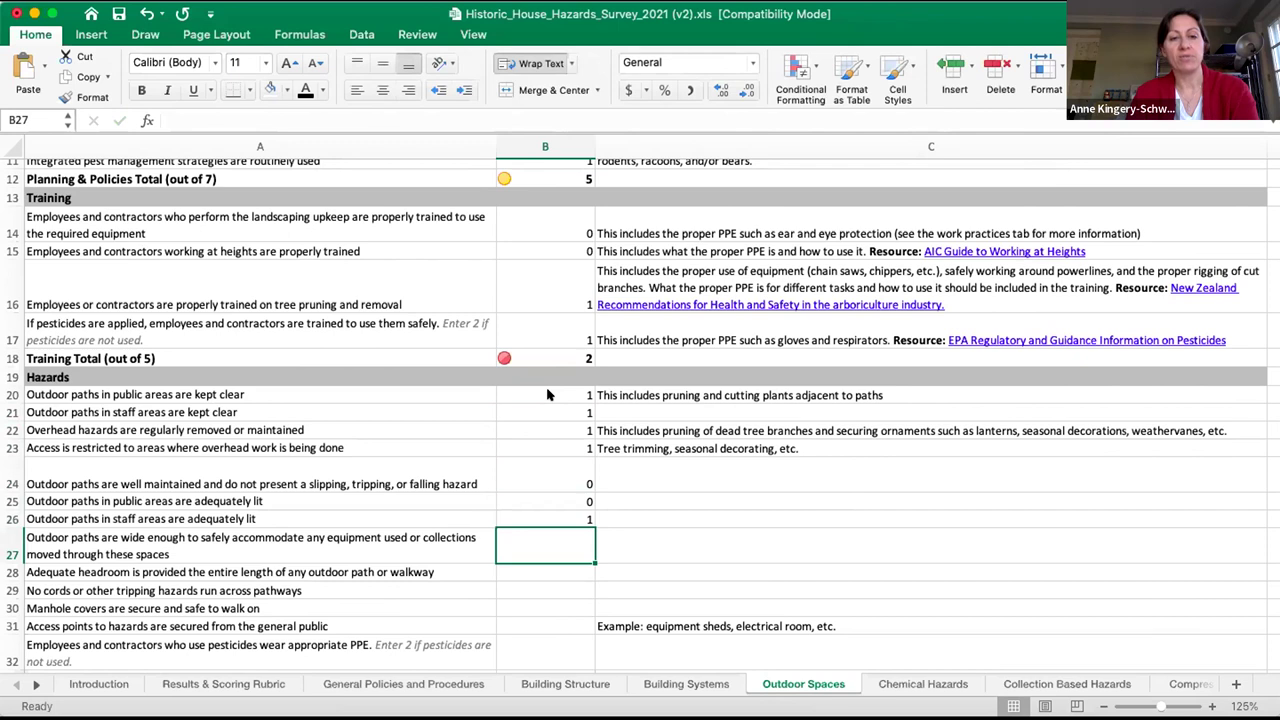
- Score path width as 1, headroom as 1 and the absence of tripping hazards as 0 in B27:B29
text(1)
key(Return)
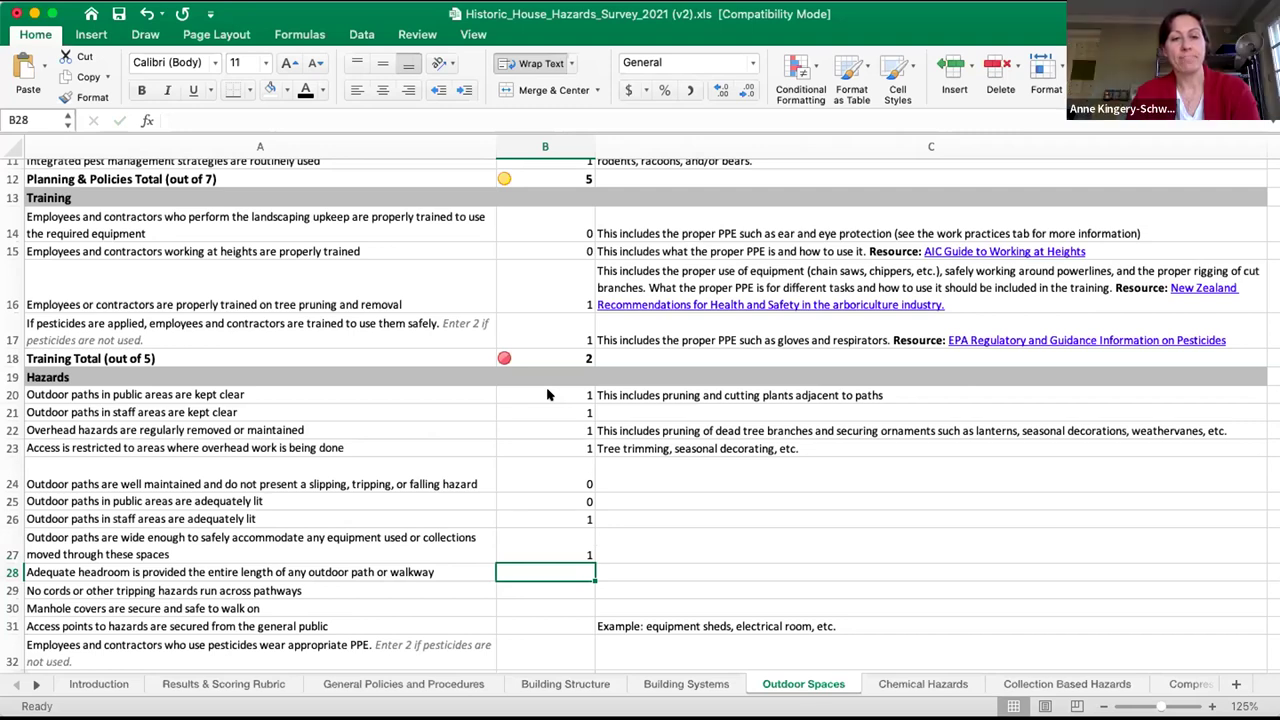
text(1)
key(Return)
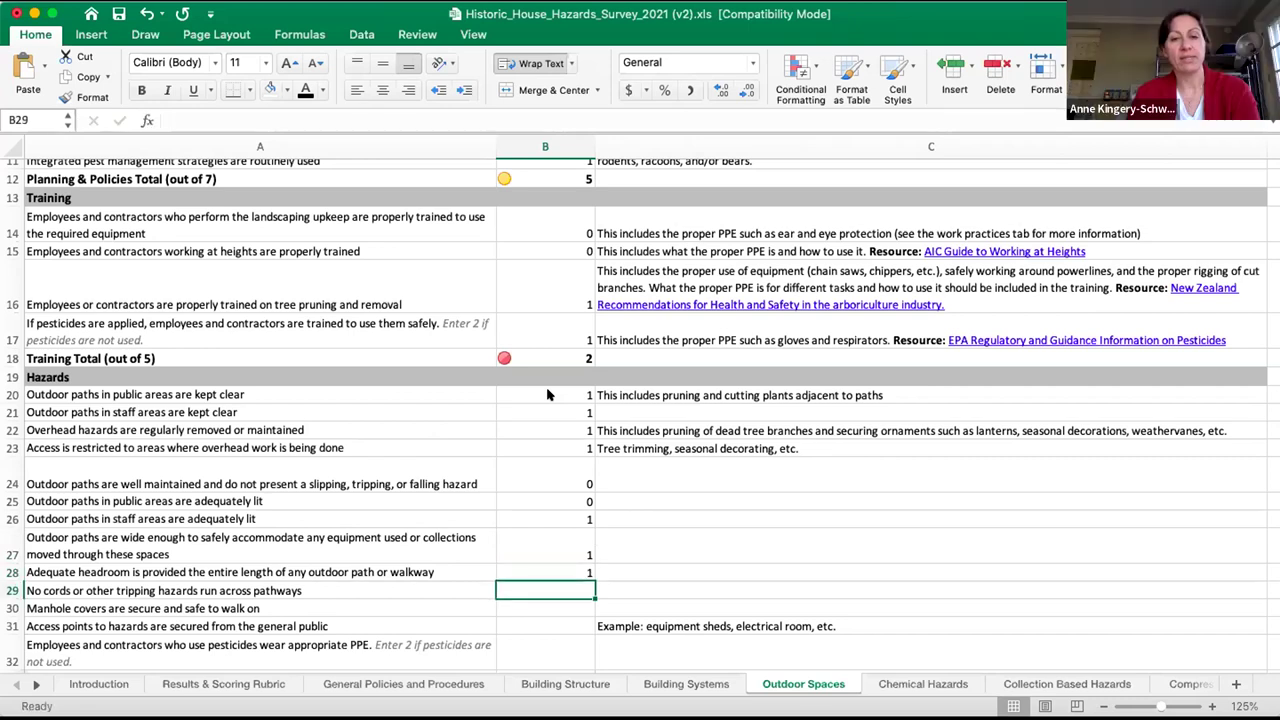
text(0)
key(Return)
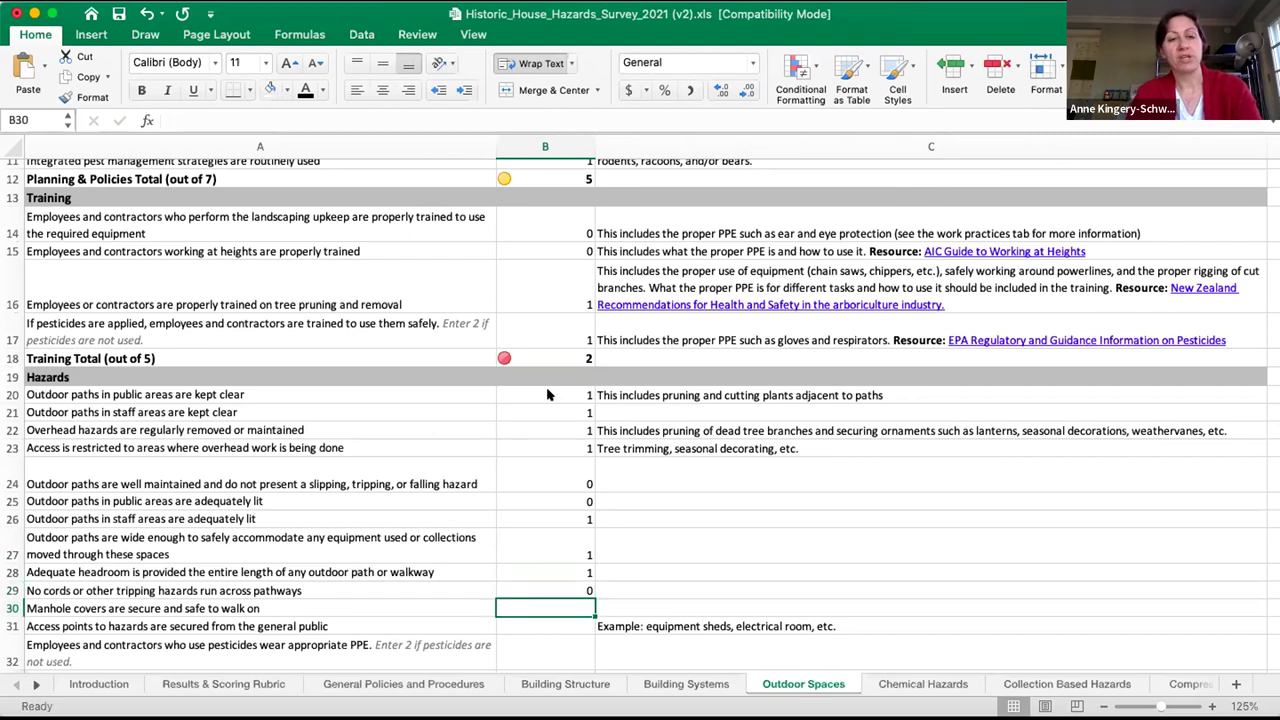
- Enter 1 for the manhole cover, secured access point and pesticide PPE items in B30:B32
text(1)
key(Return)
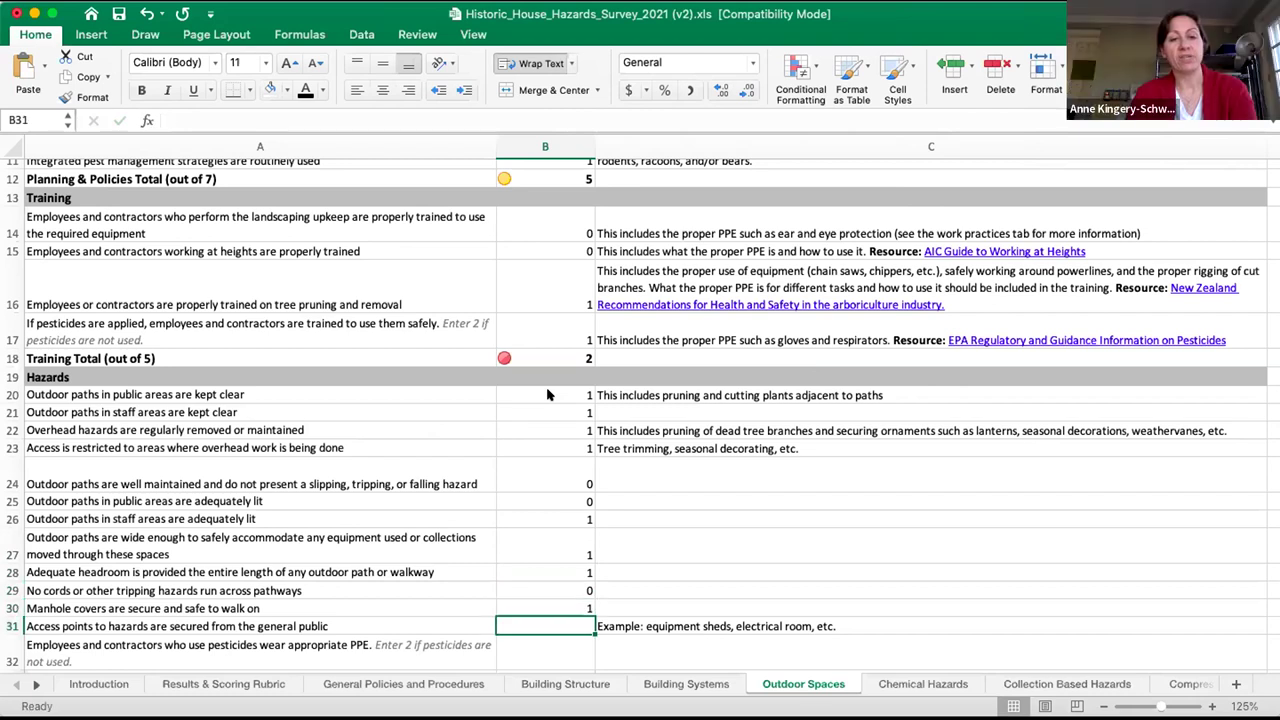
text(1)
key(Return)
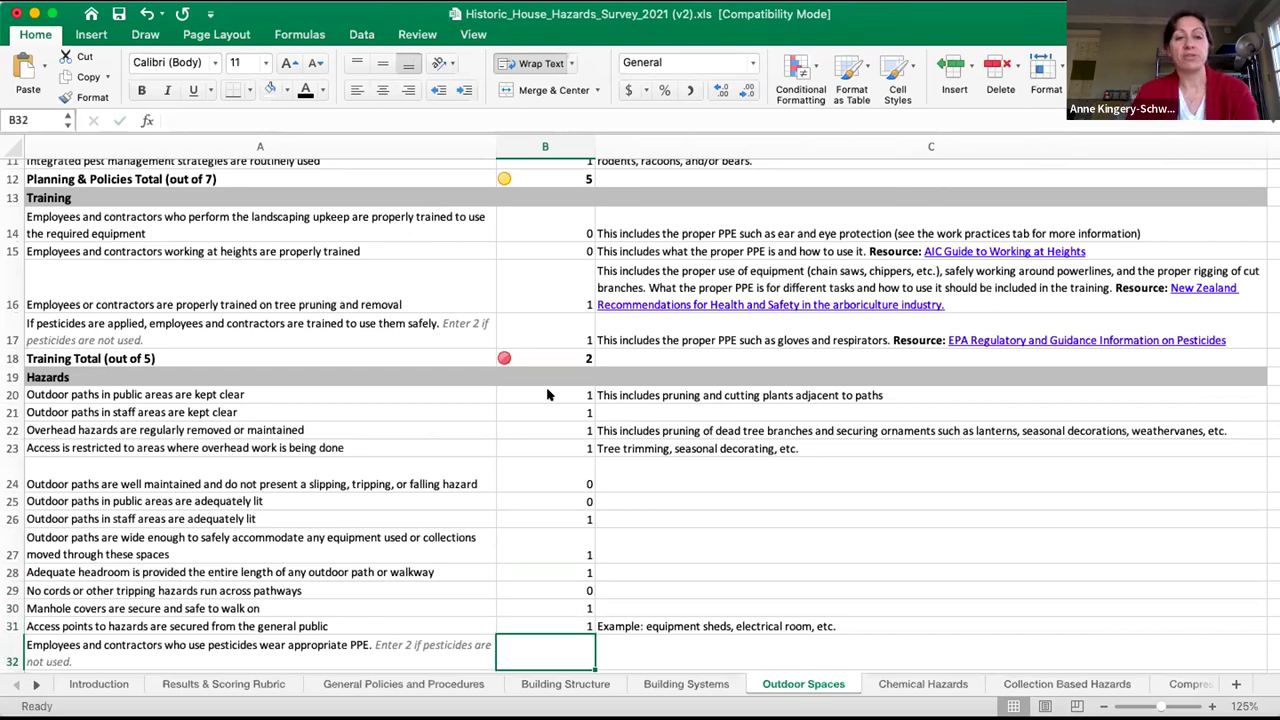
scroll(547, 395, down, 5)
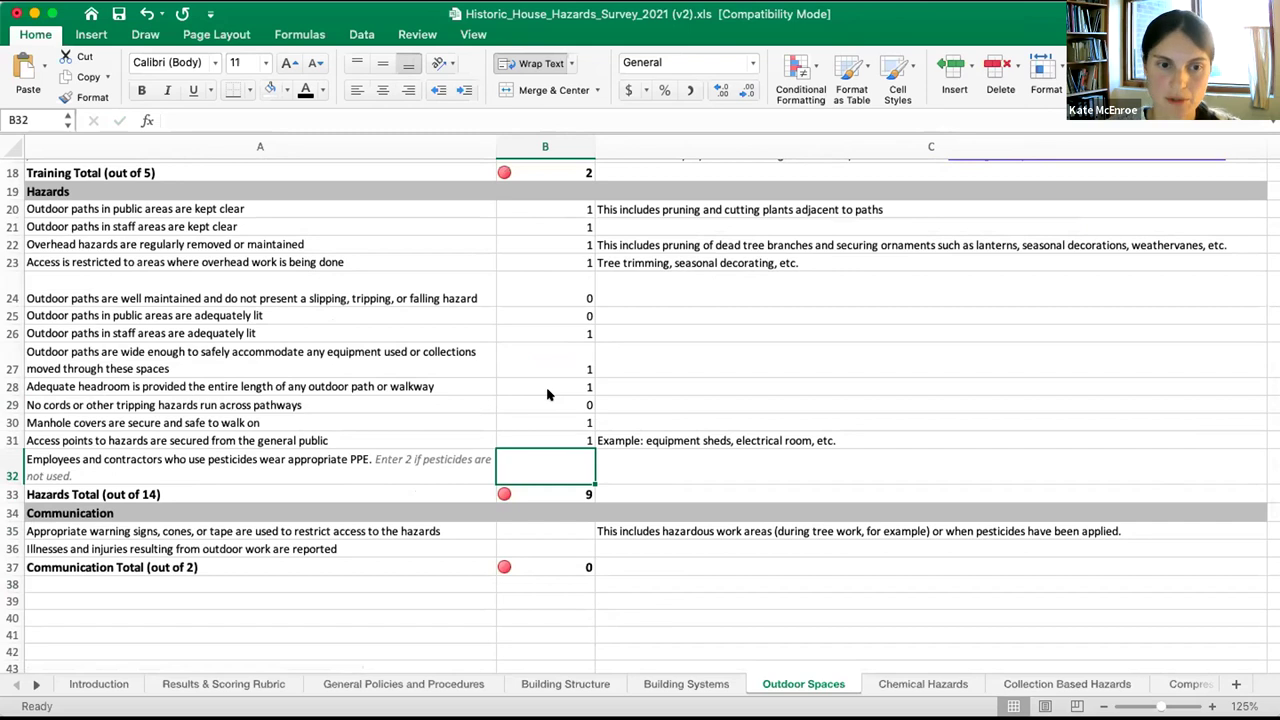
text(1)
key(Return)
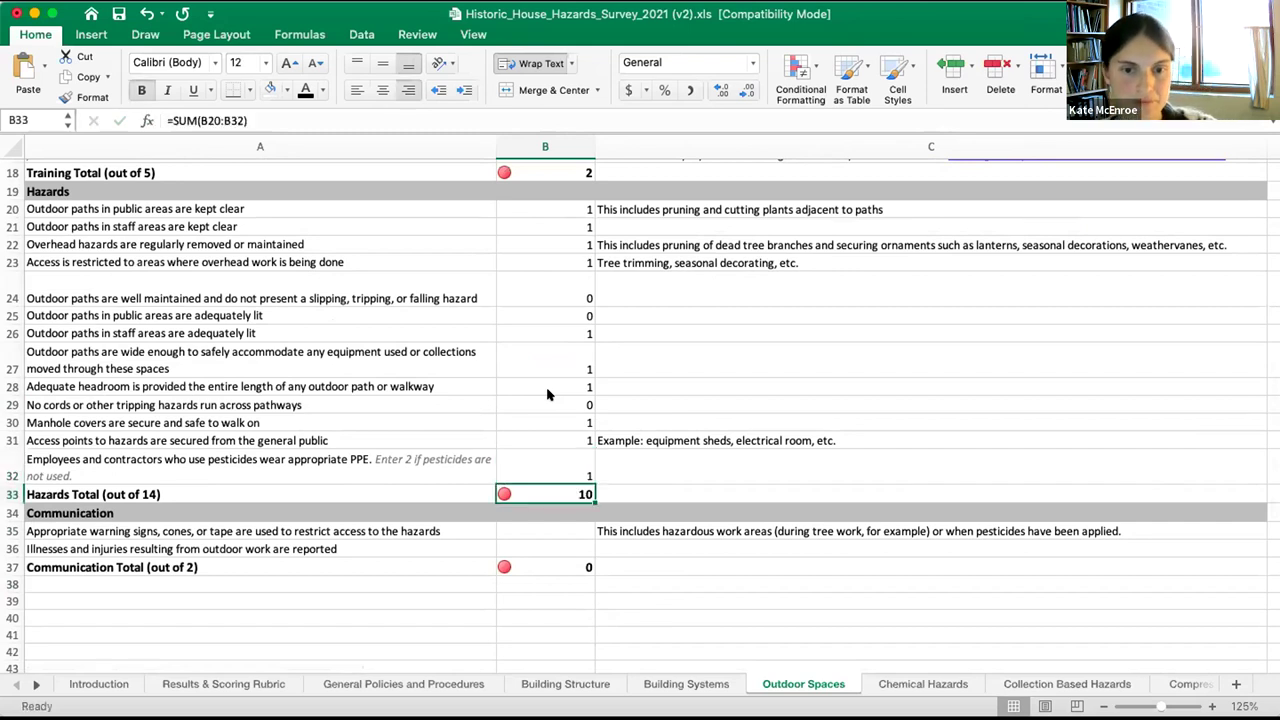
- Enter 1 for both Communication items, warning signs and injury reporting, in B35:B36
click(525, 527)
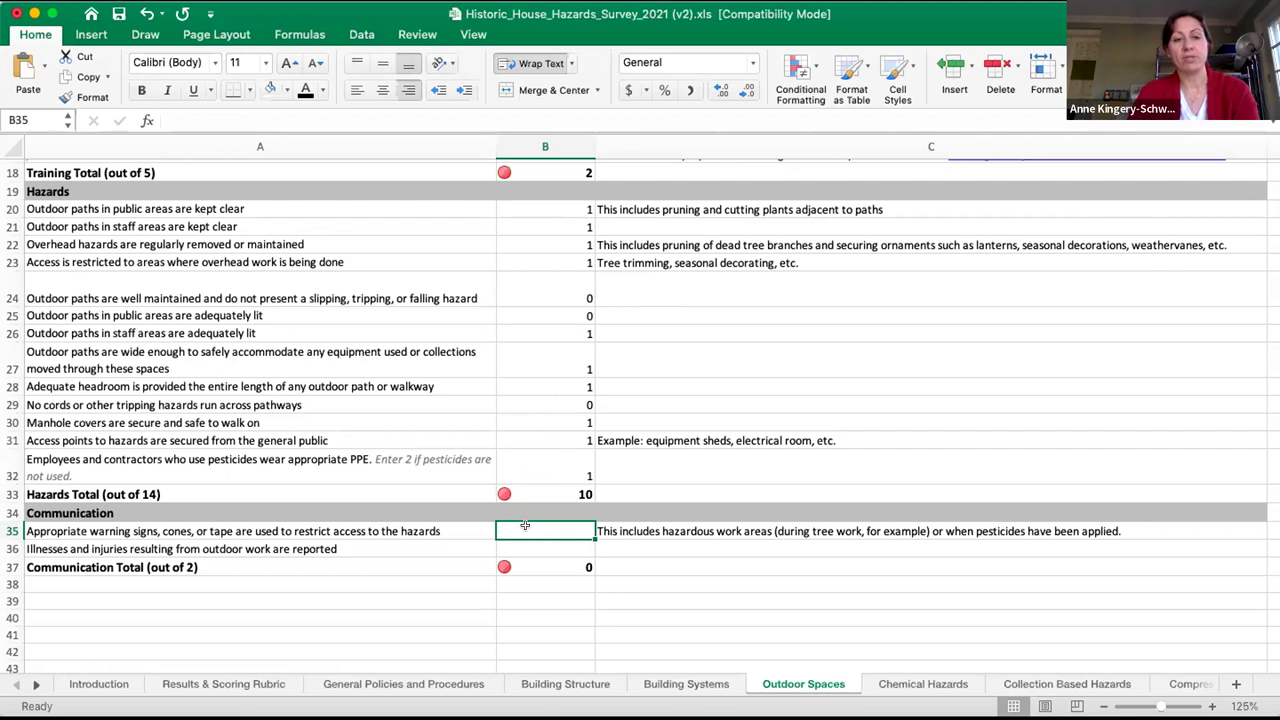
text(1)
key(Return)
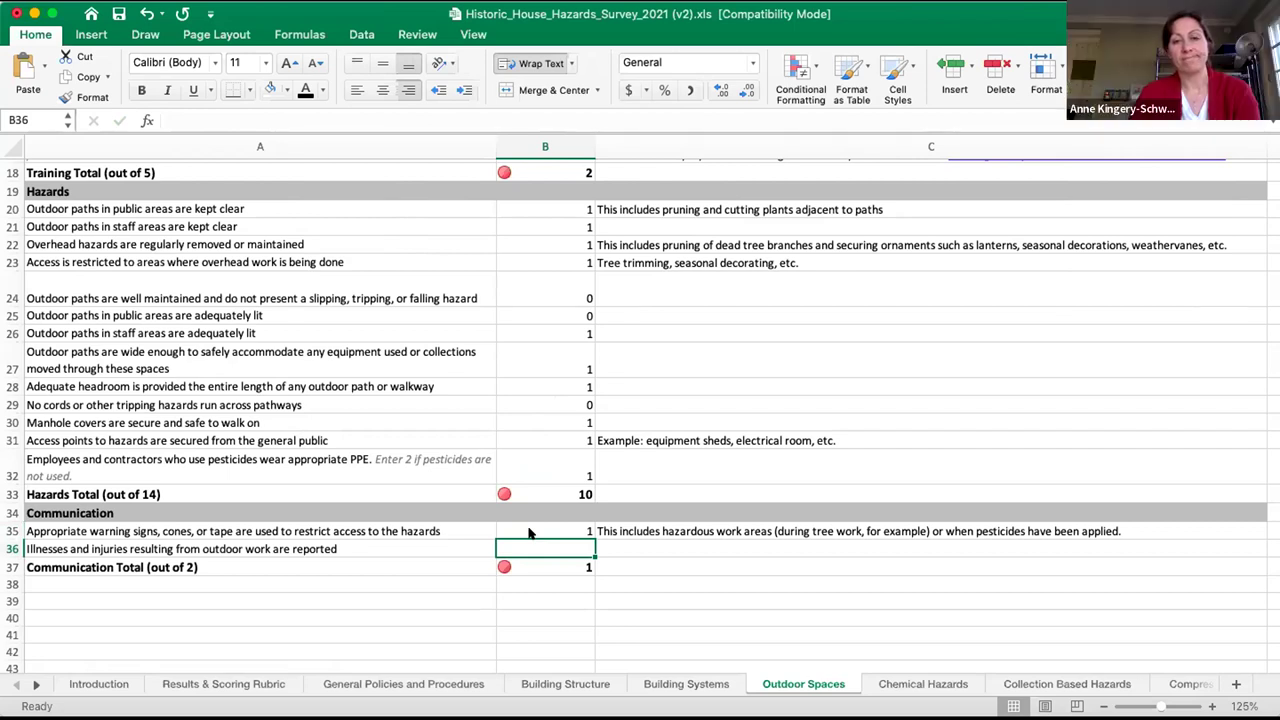
text(1)
key(Return)
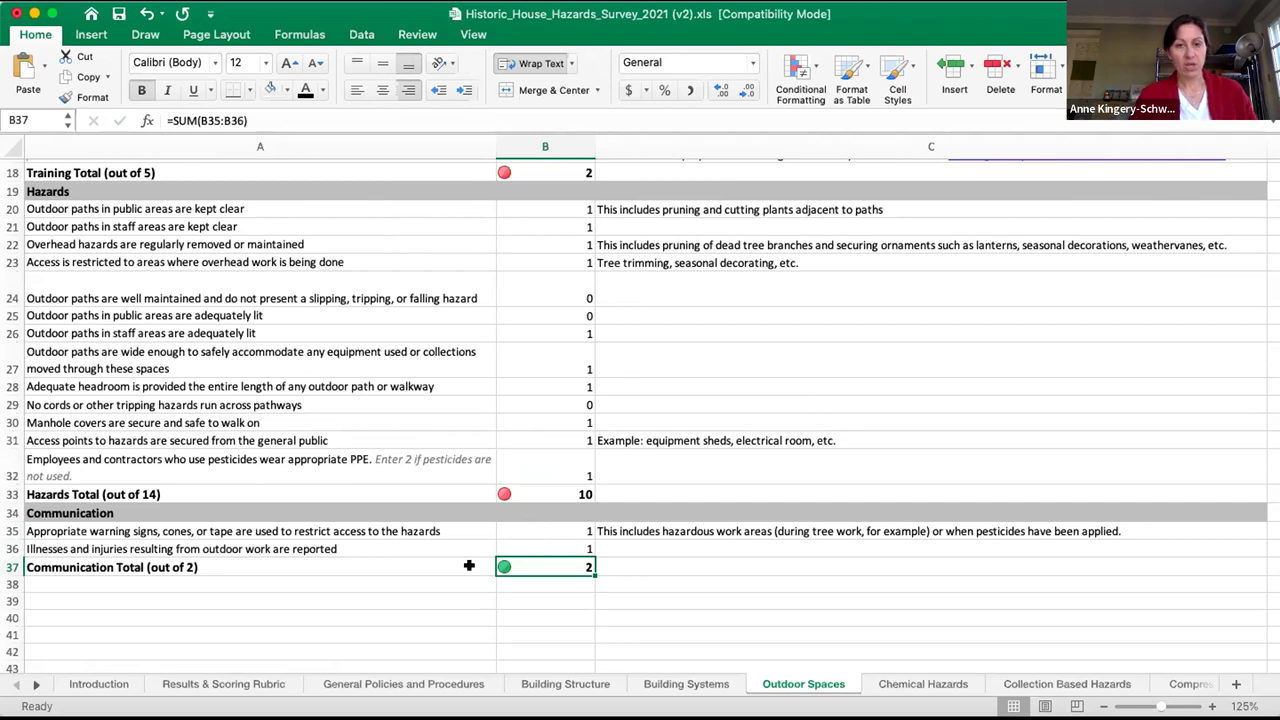
- Review the section totals on the Outdoor Spaces sheet and check its scores against the risk ranges on the Results & Scoring Rubric sheet
scroll(469, 564, up, 1)
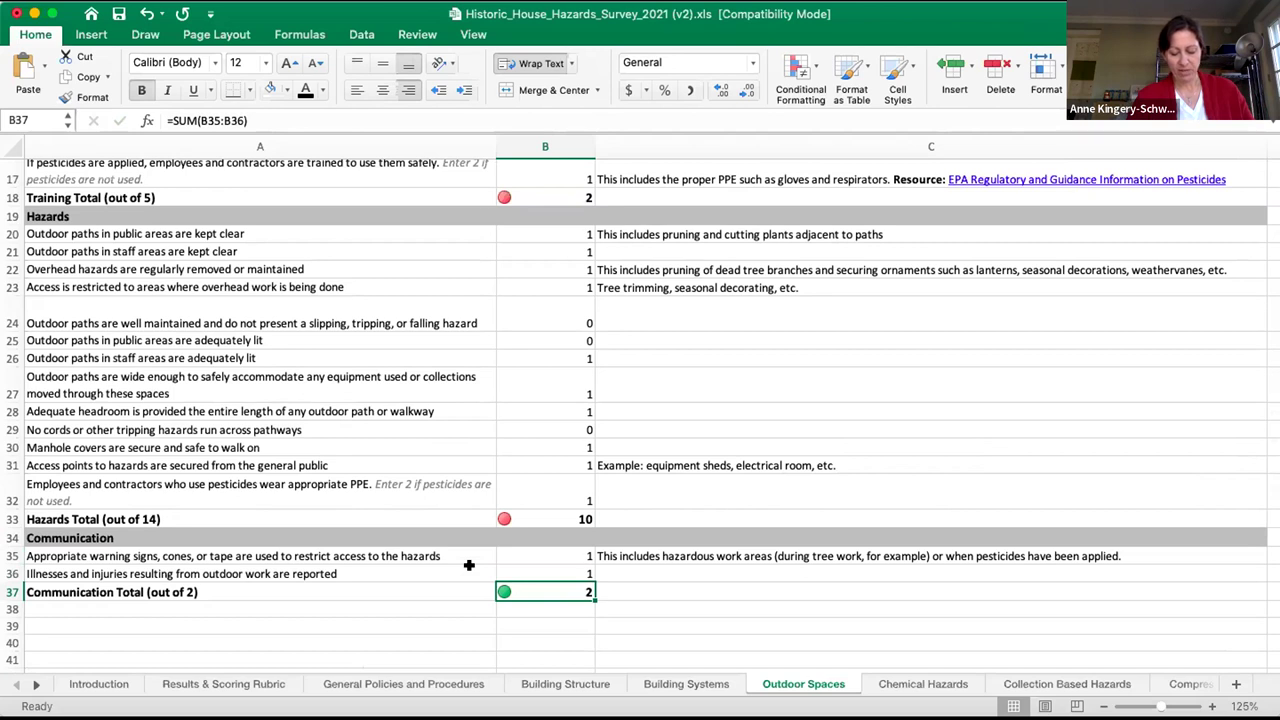
scroll(469, 564, up, 5)
scroll(469, 564, down, 1)
scroll(469, 564, up, 4)
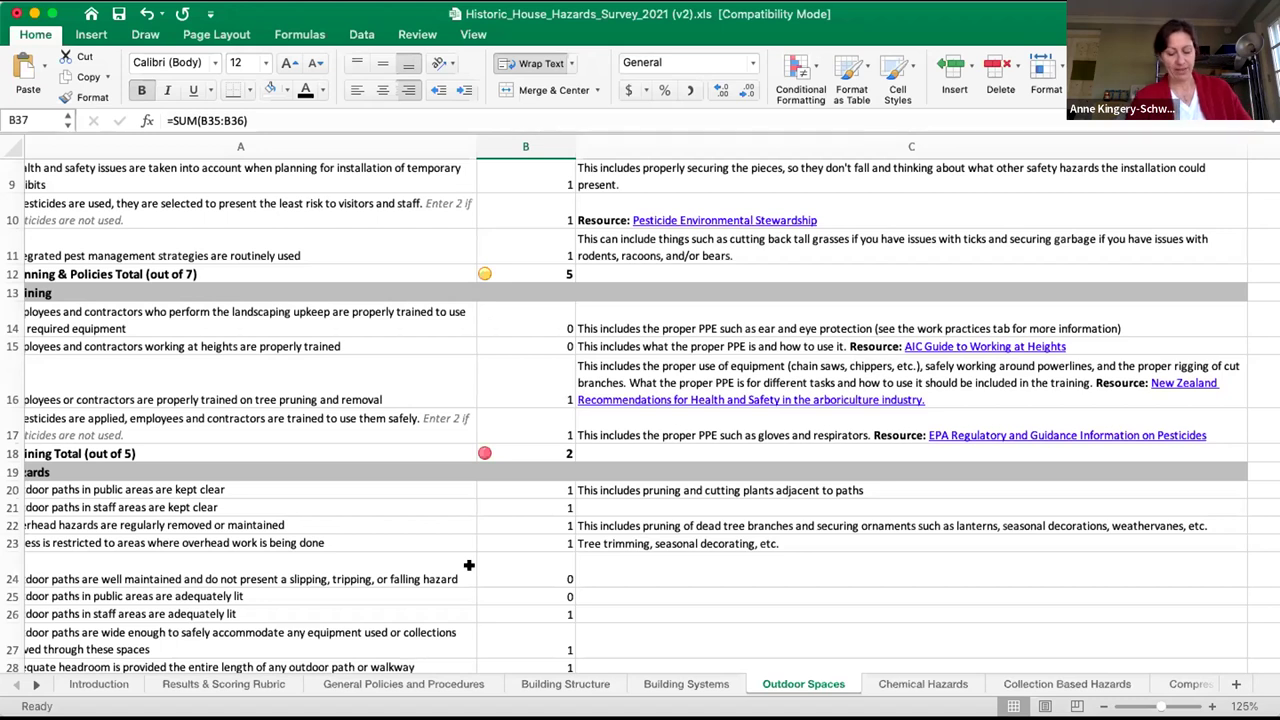
scroll(469, 565, down, 5)
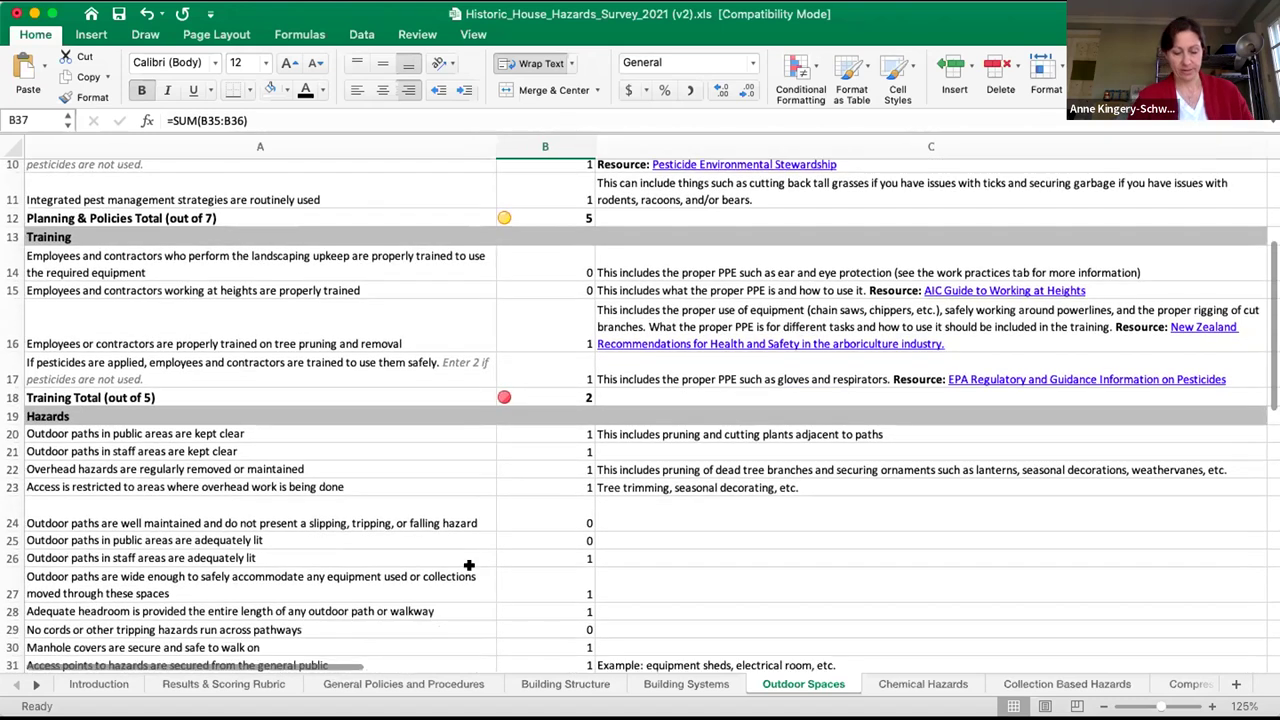
scroll(305, 617, down, 3)
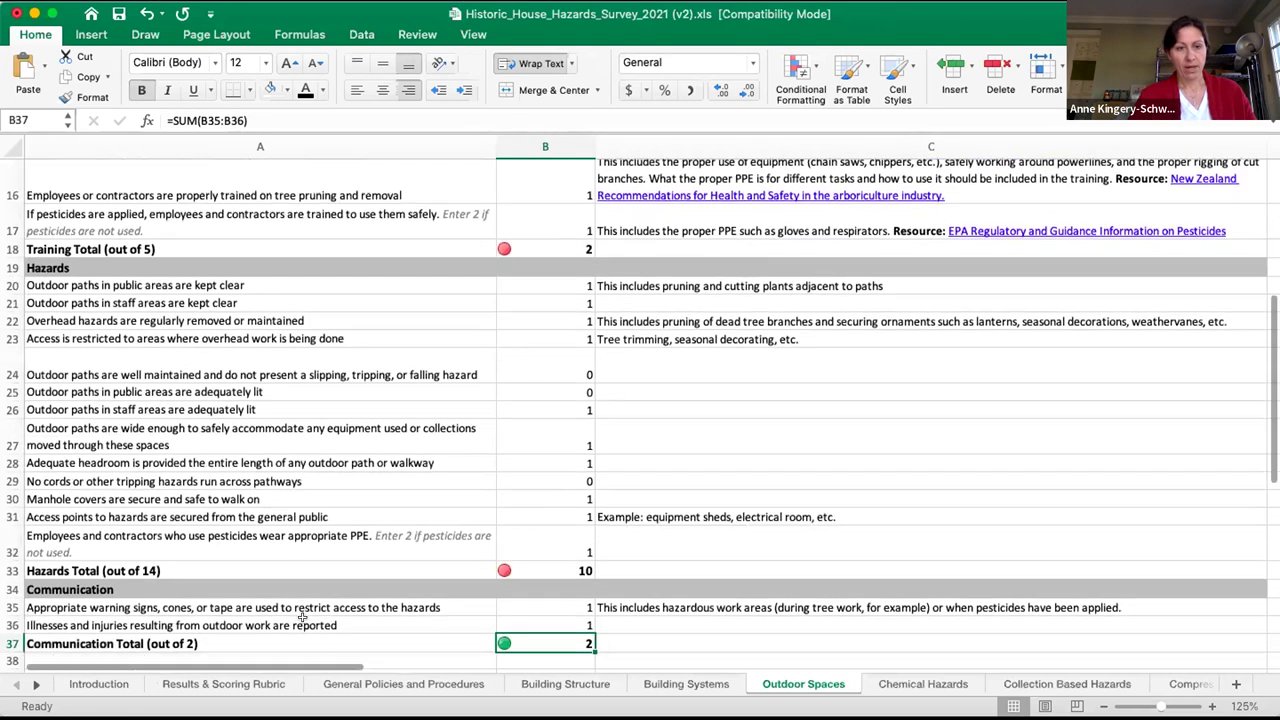
click(248, 683)
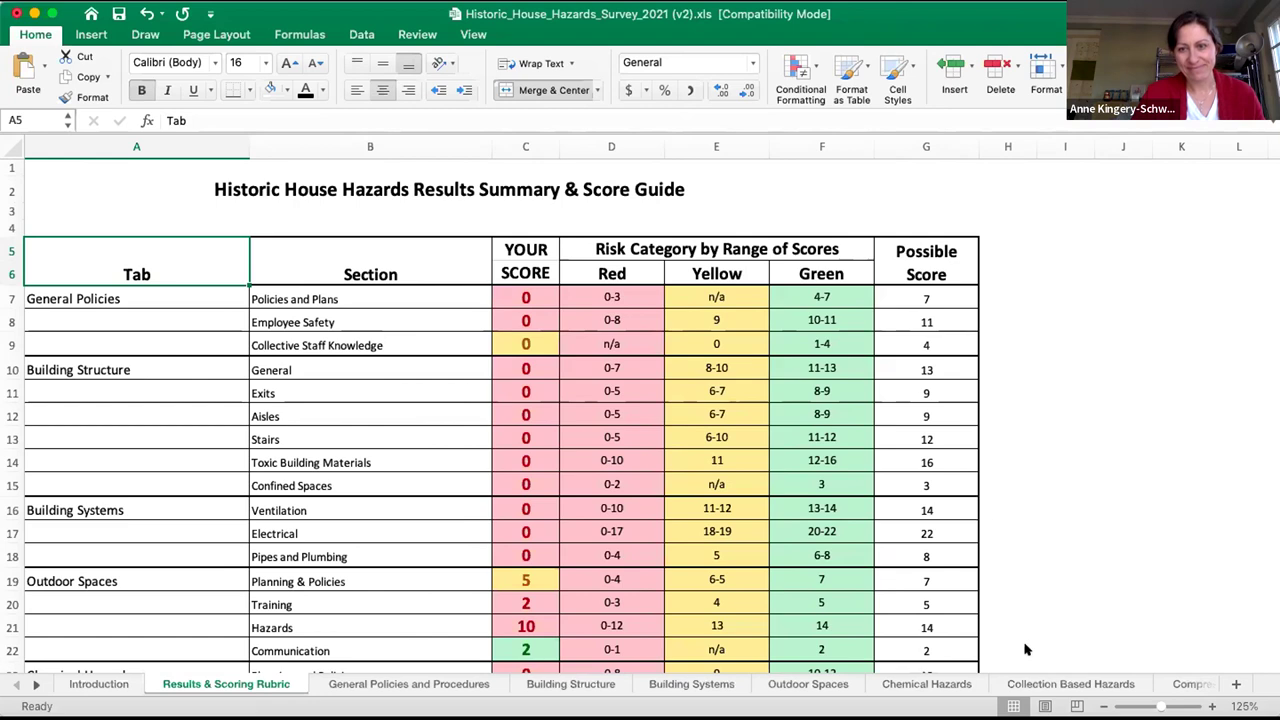
- Switch to the PowerPoint slideshow and advance to the slide "What to Do After Completing the Survey"
key(super+Tab)
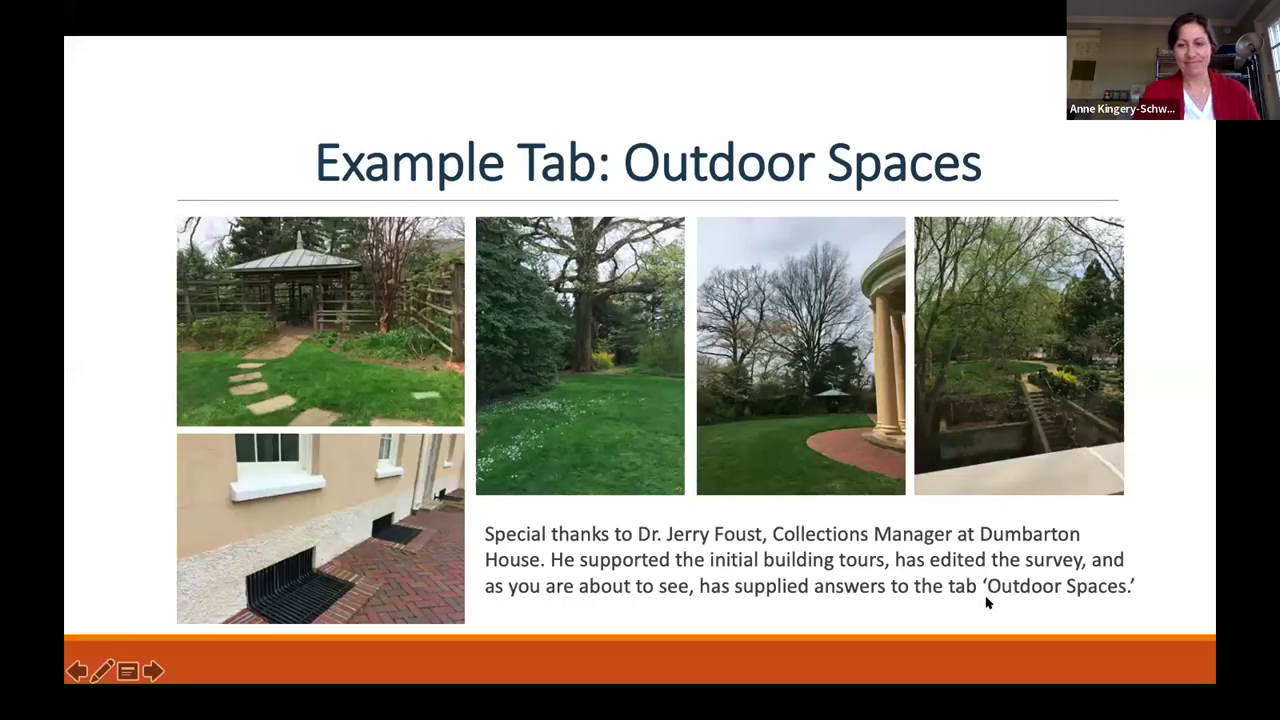
key(Right)
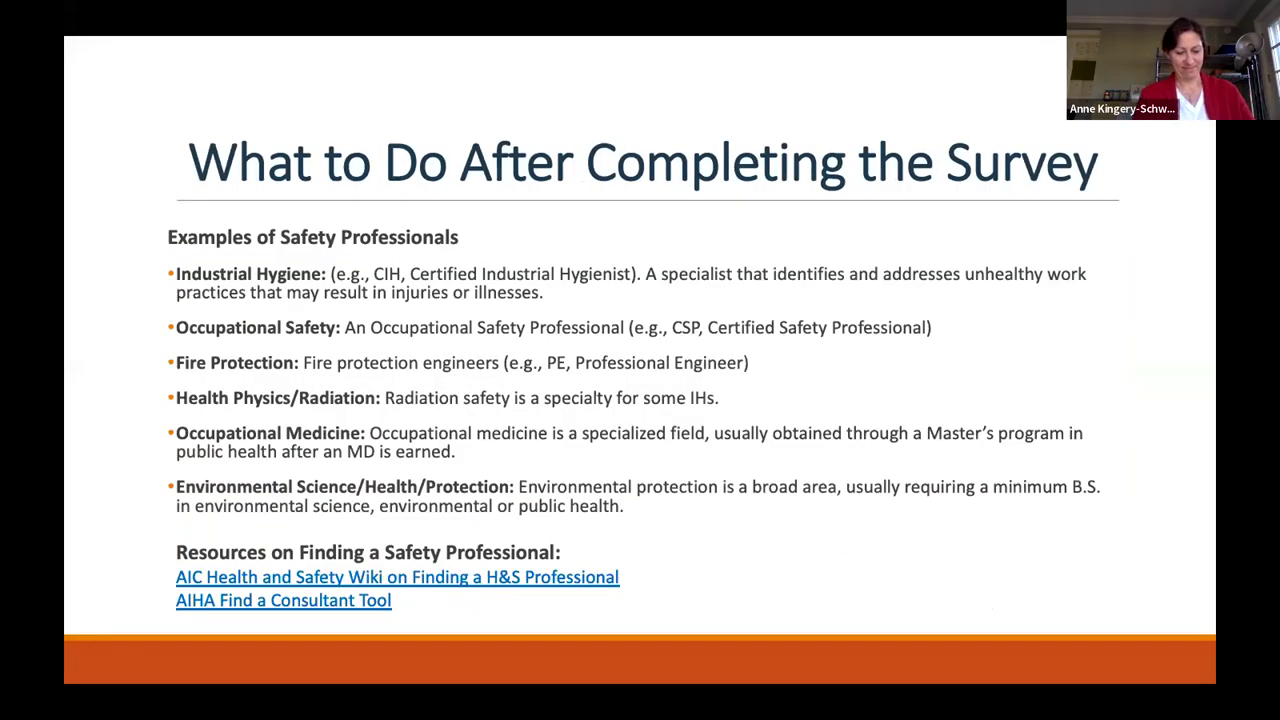